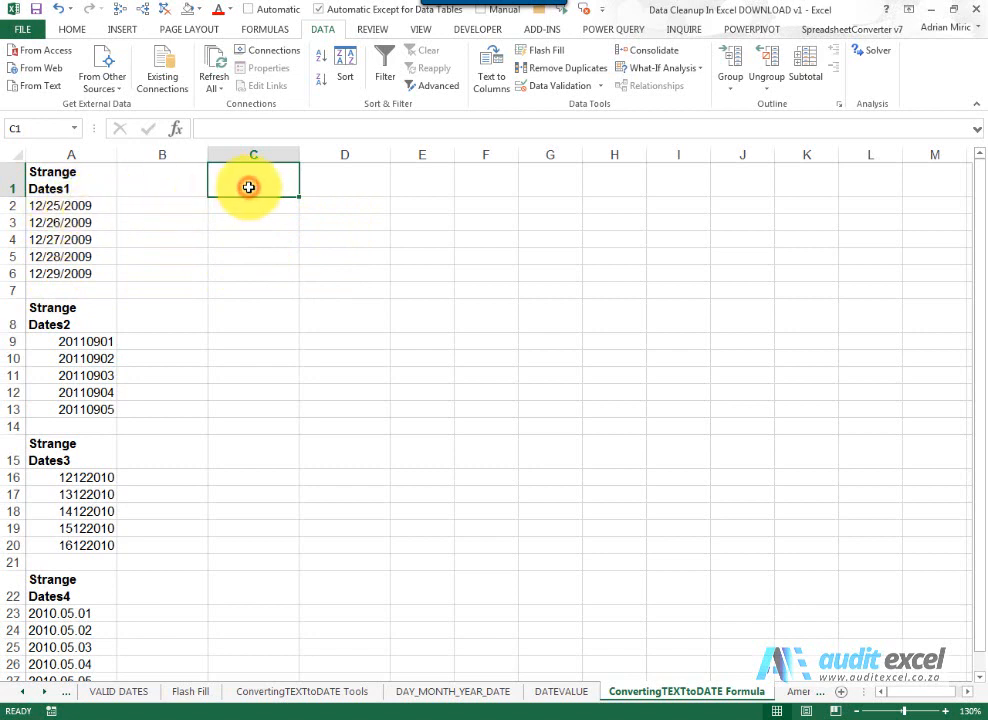
- Enter the column headers Day, Month and Year in C1, D1 and E1
type("ay")
key("Tab")
type("Mont")
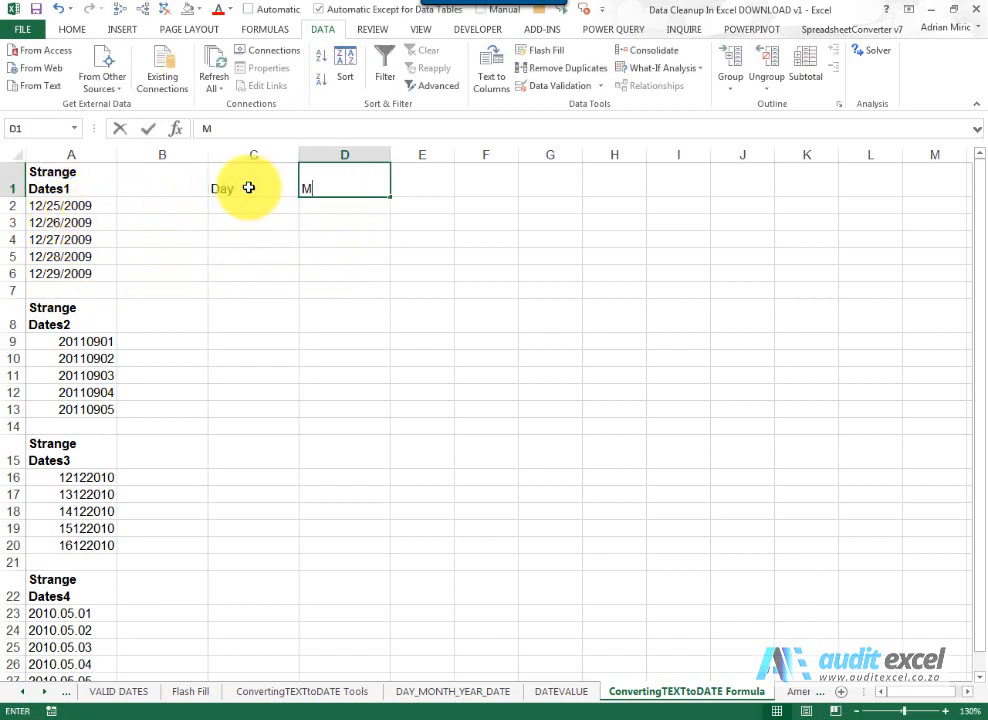
key("Tab")
type("Ye")
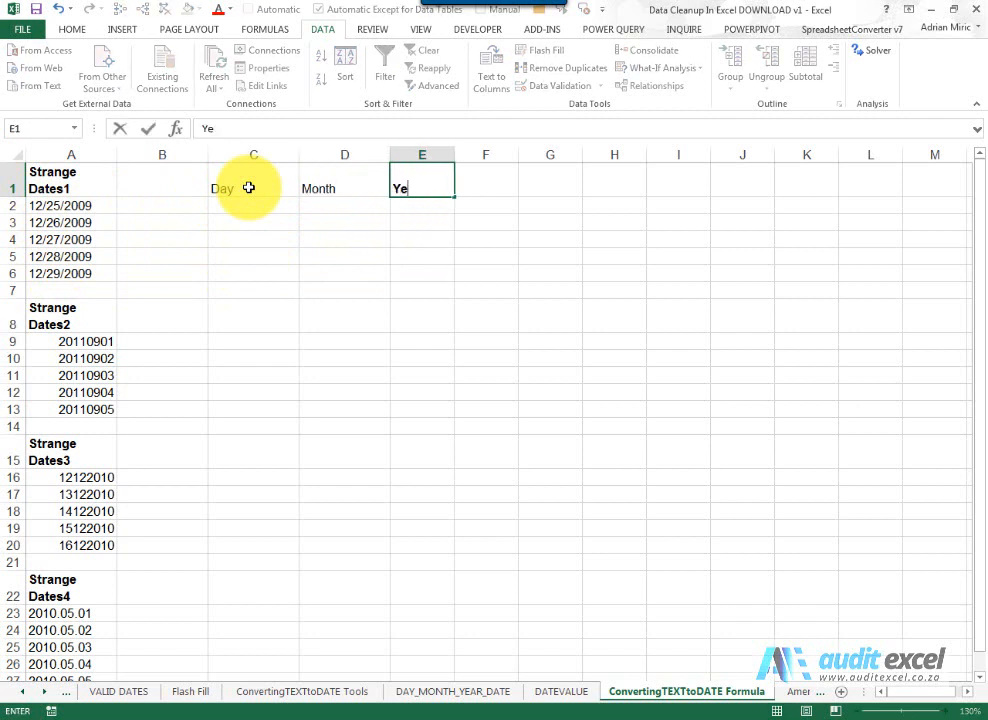
type("ar")
key("Return")
- Enter the header Date in G1
key("Up")
key("Right")
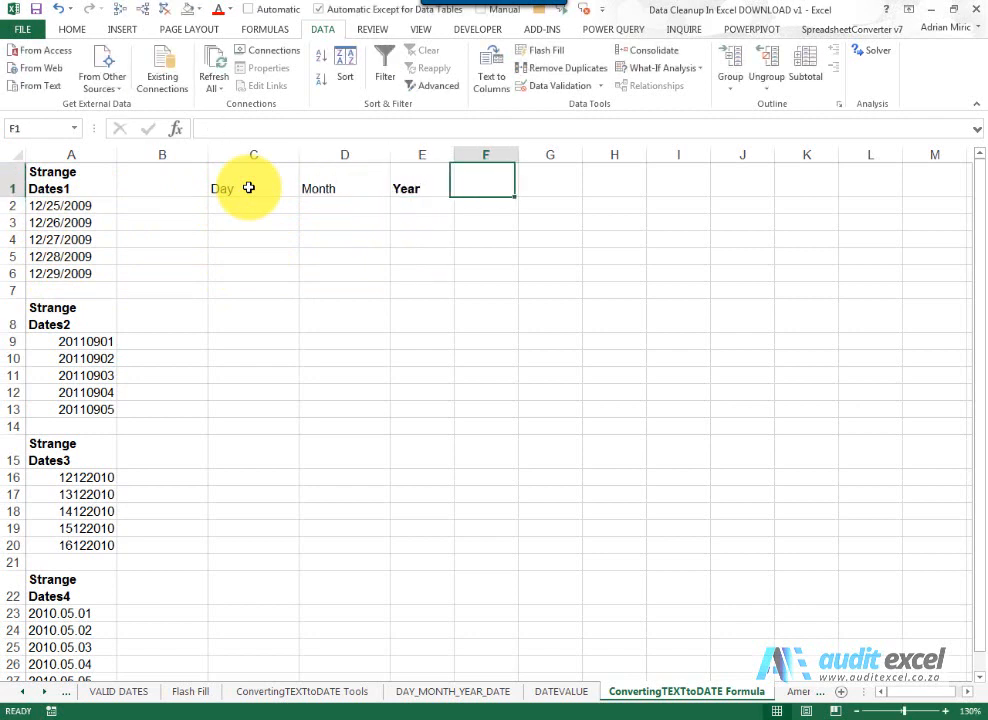
key("Right")
type("Date")
key("ctrl+Return")
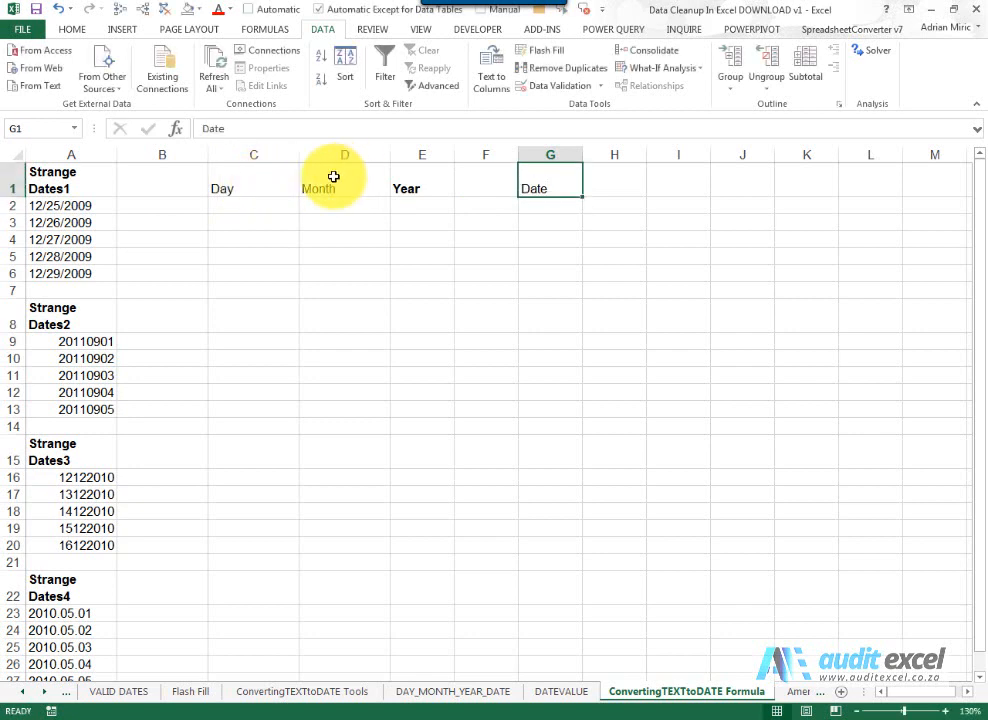
- Build =LEFT(A2,2) in D2 with the function wizard and fill it down to D6
left_click(273, 207)
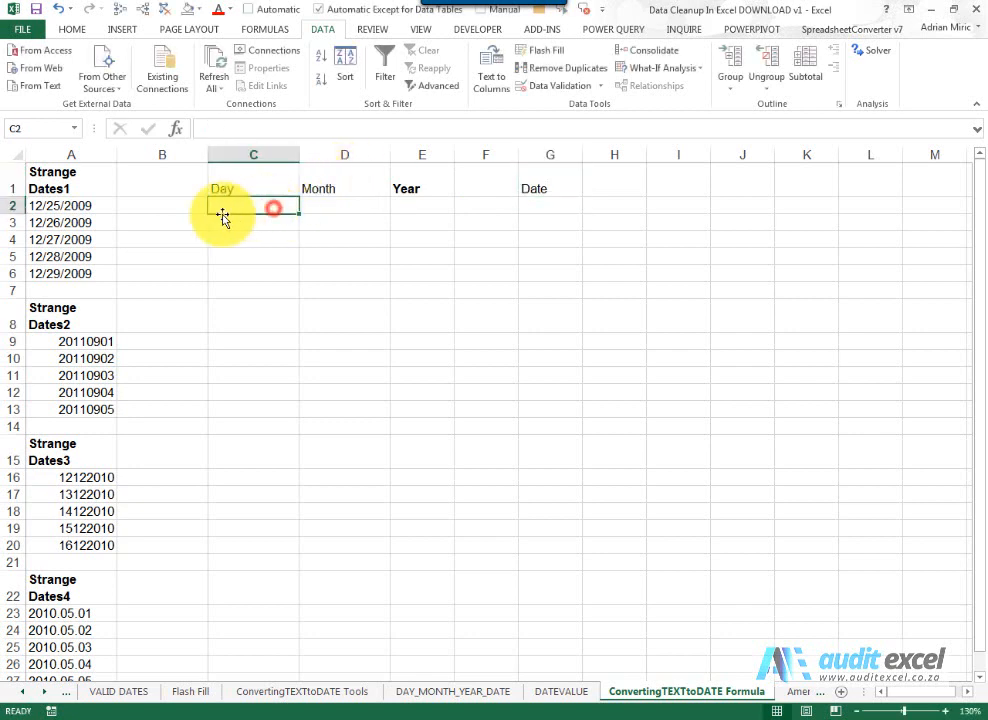
left_click(89, 206)
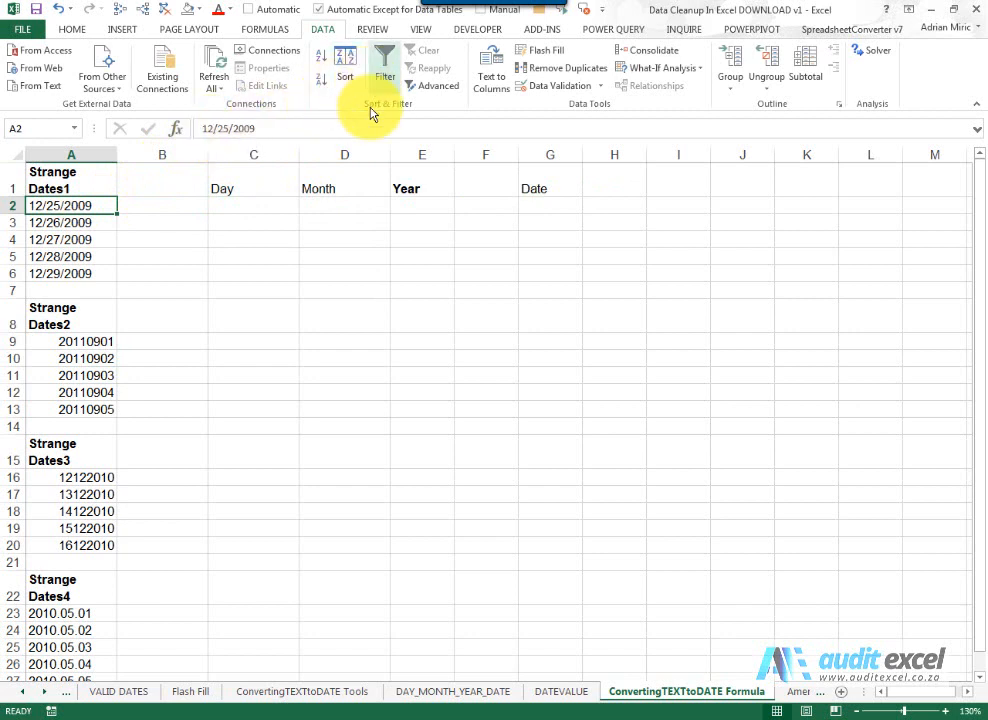
left_click(333, 205)
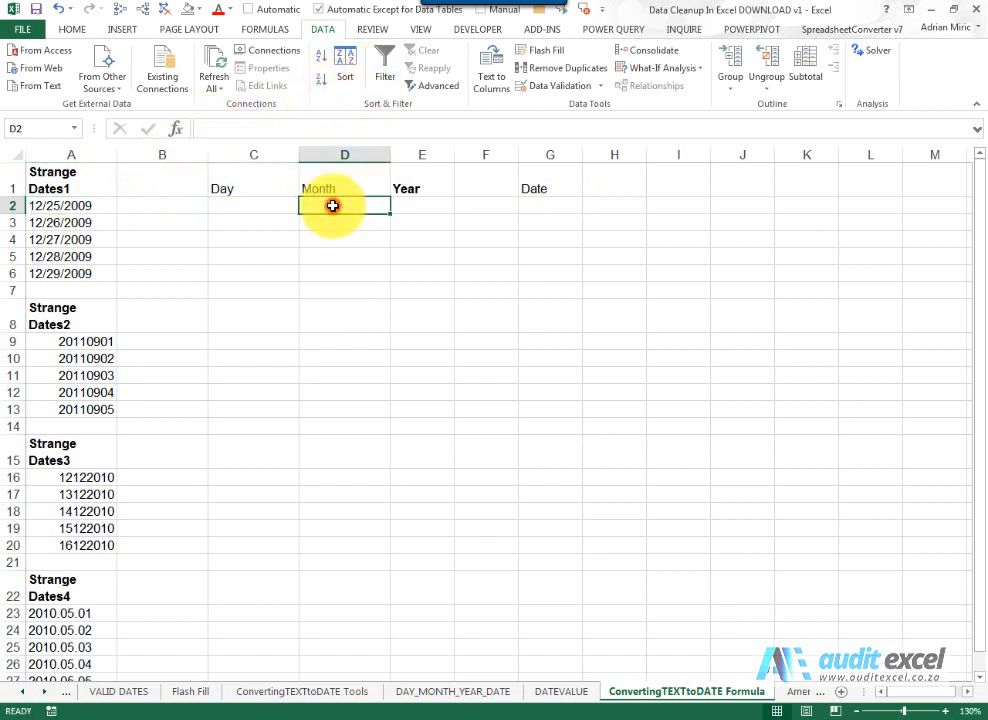
left_click(176, 128)
left_click(355, 333)
left_click(380, 255)
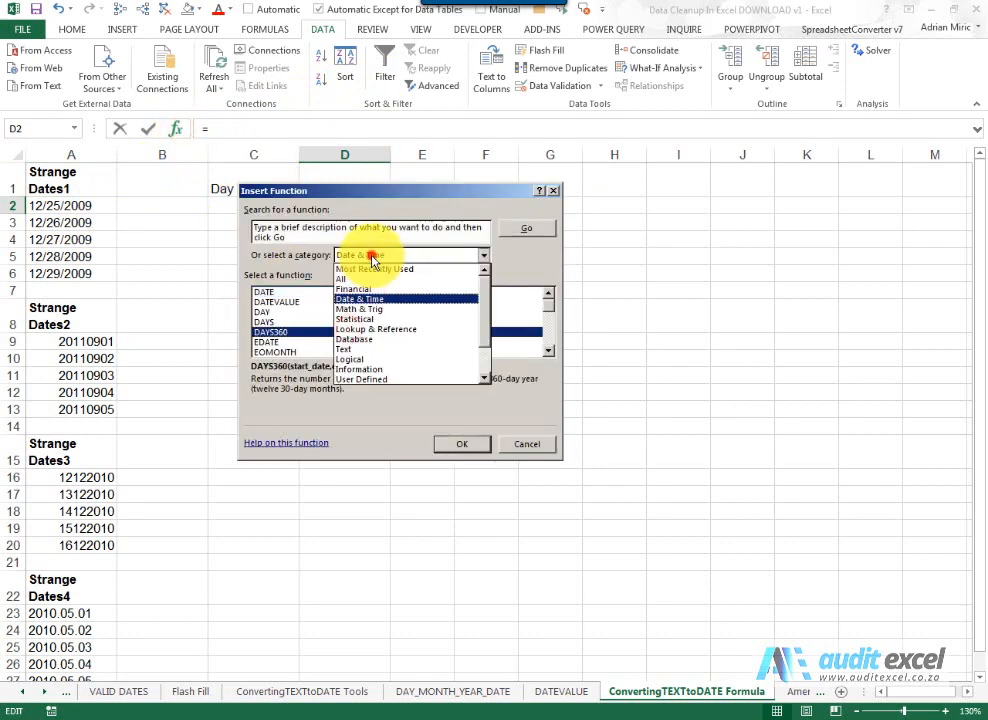
left_click(363, 276)
left_click(362, 303)
type("le")
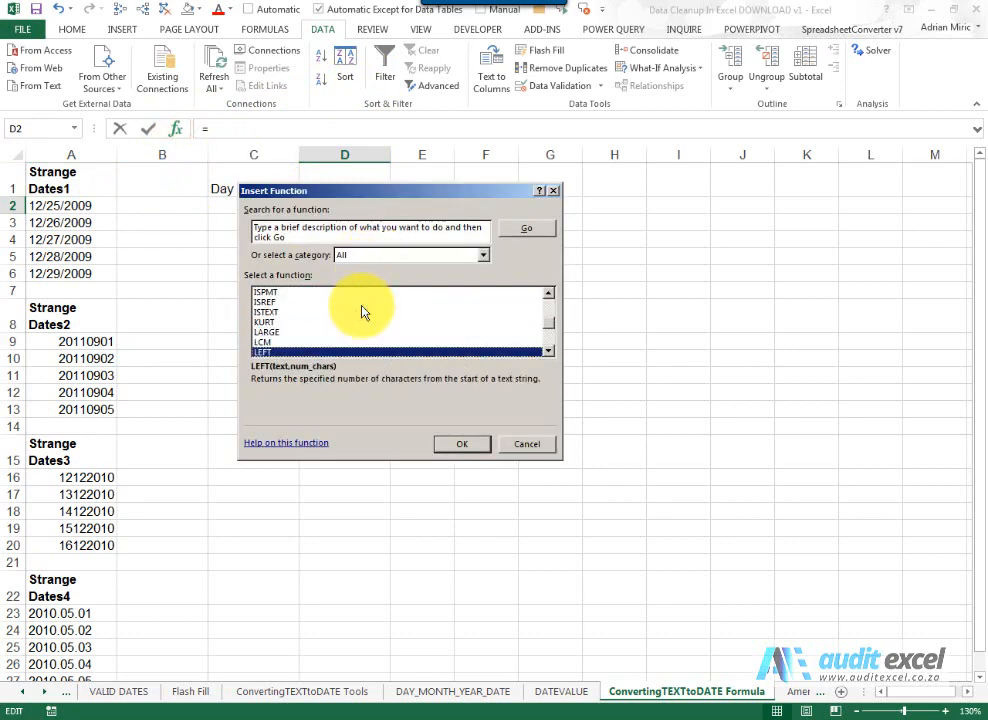
left_click(462, 443)
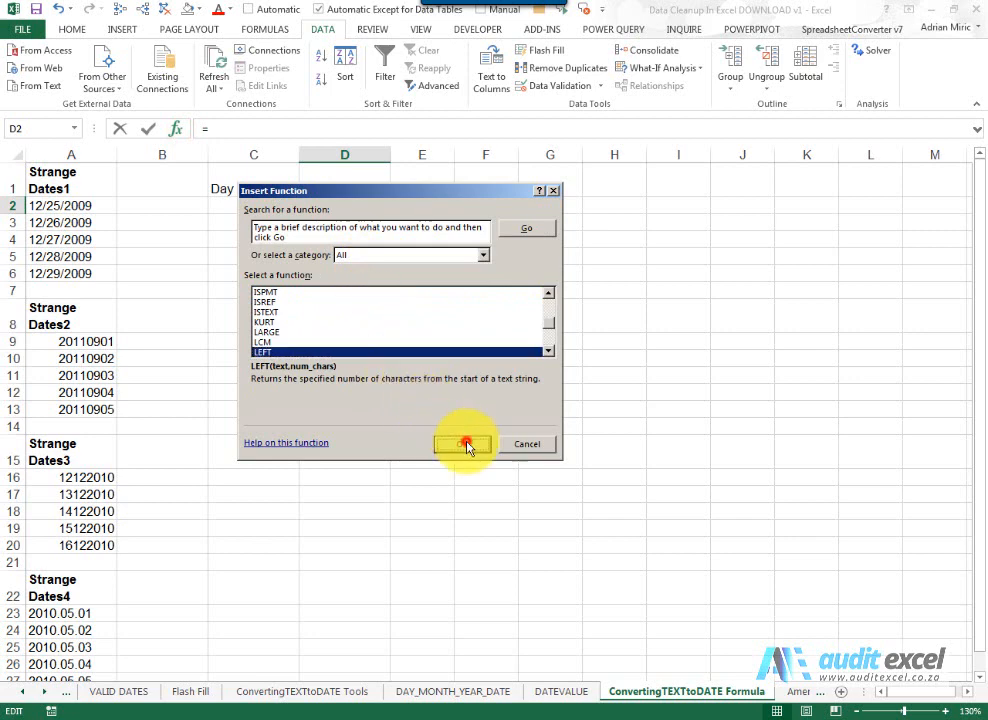
left_click_drag(404, 240, 449, 329)
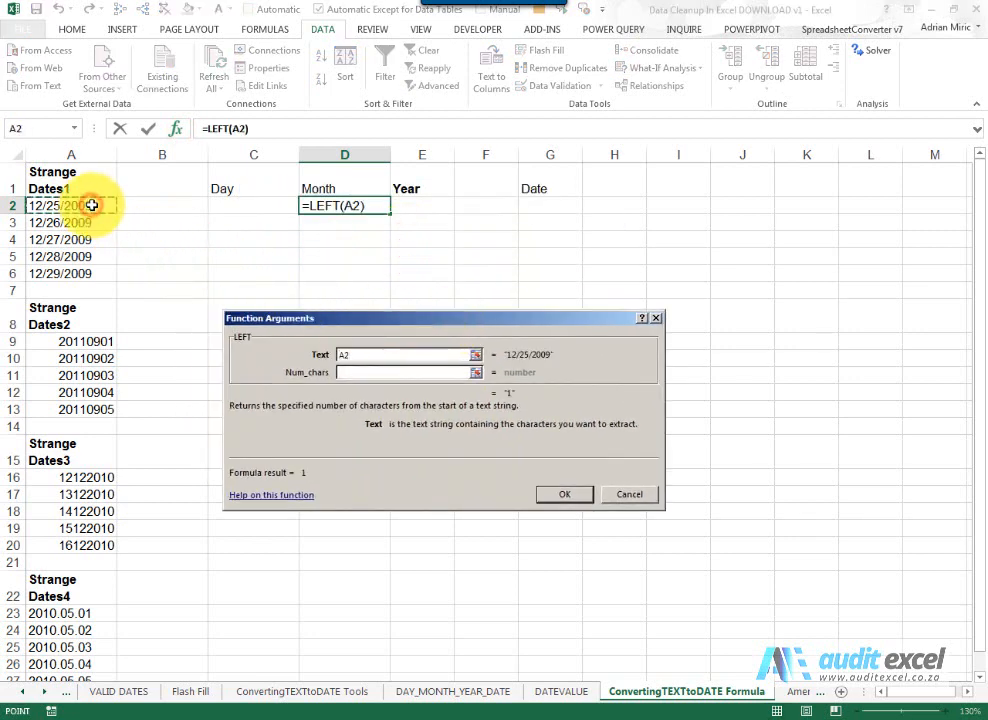
left_click(343, 372)
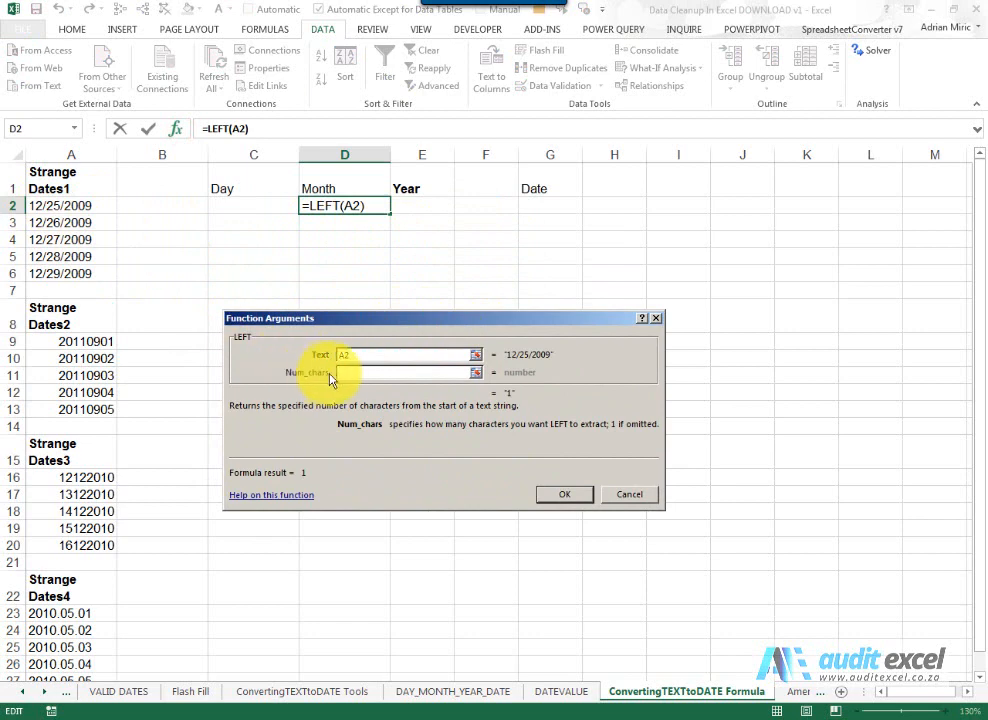
type("2")
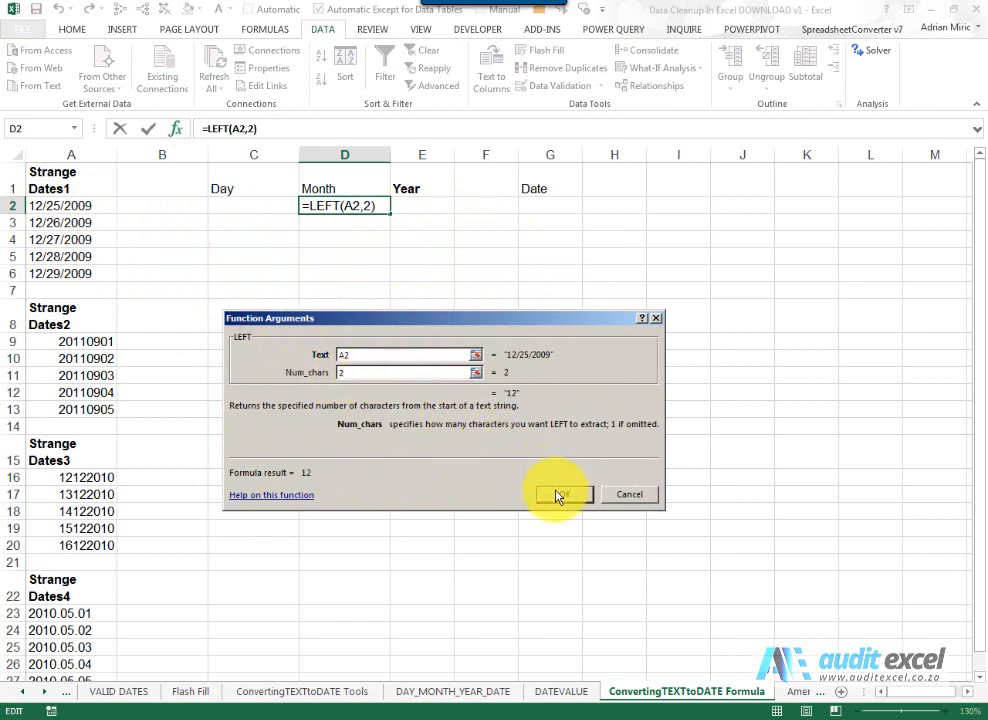
left_click(557, 495)
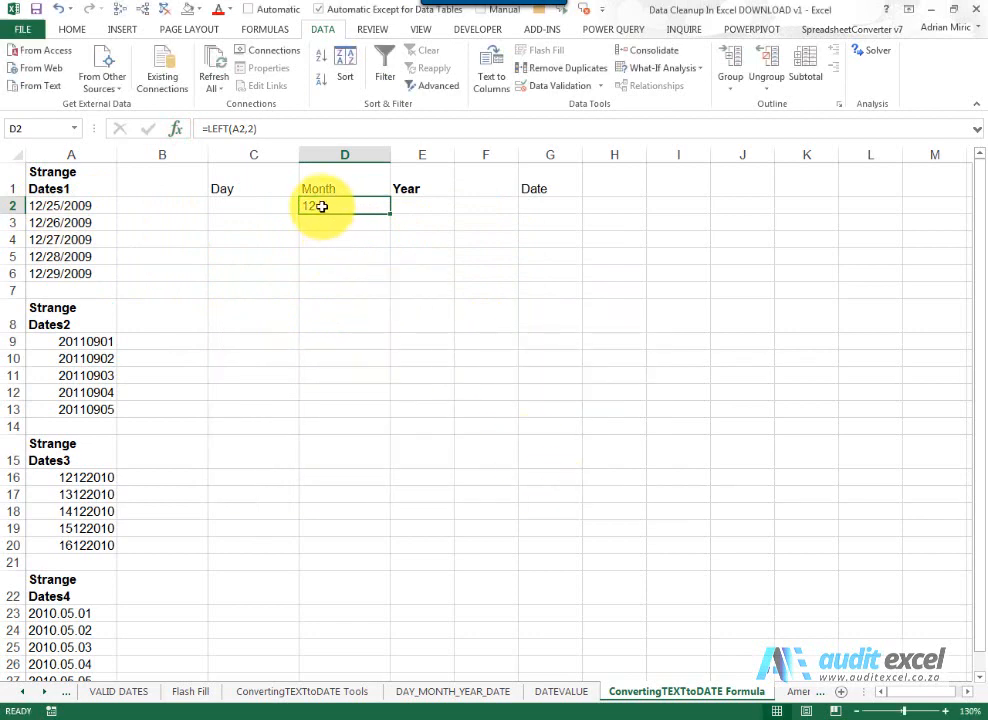
left_click_drag(390, 215, 386, 280)
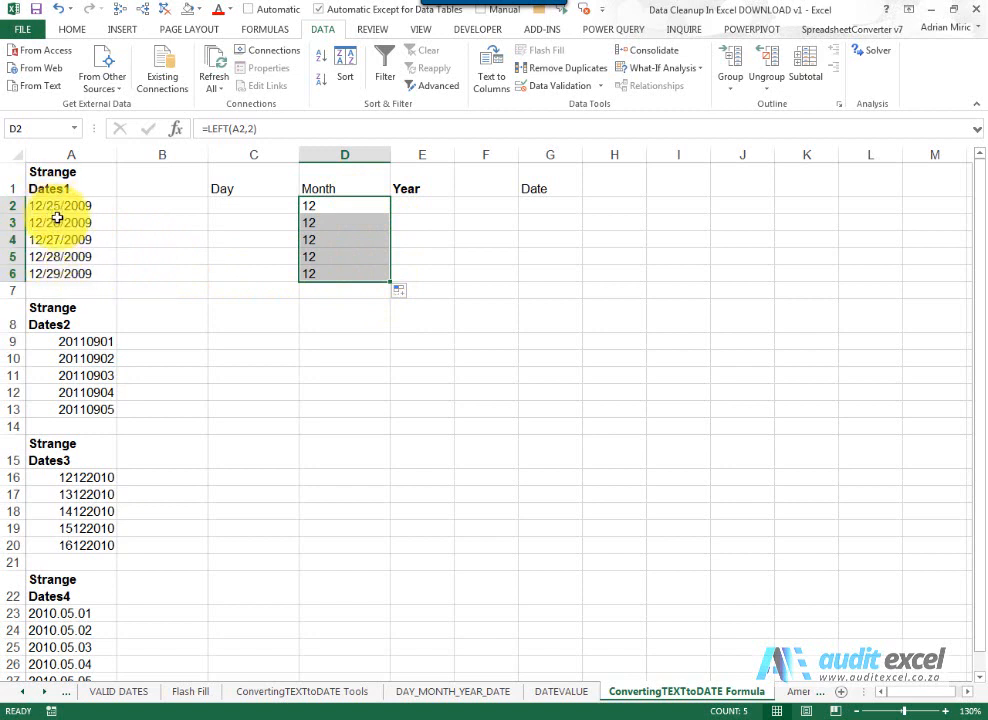
- Build =MID(A2,4,2) in C2 with the function wizard and fill it down to C6
left_click(244, 206)
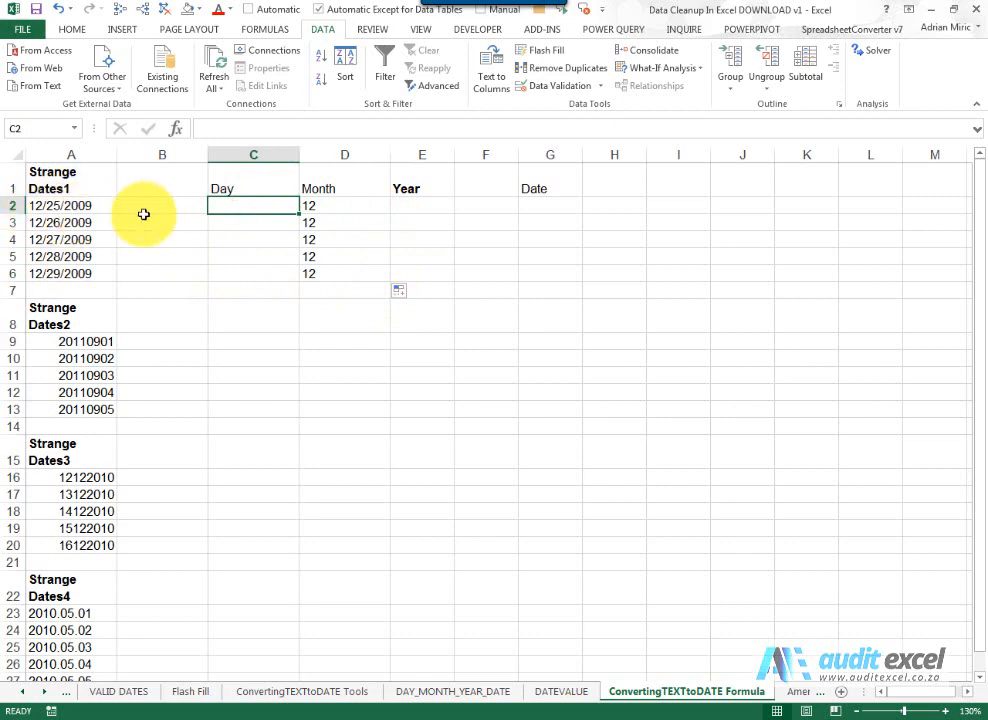
left_click(176, 128)
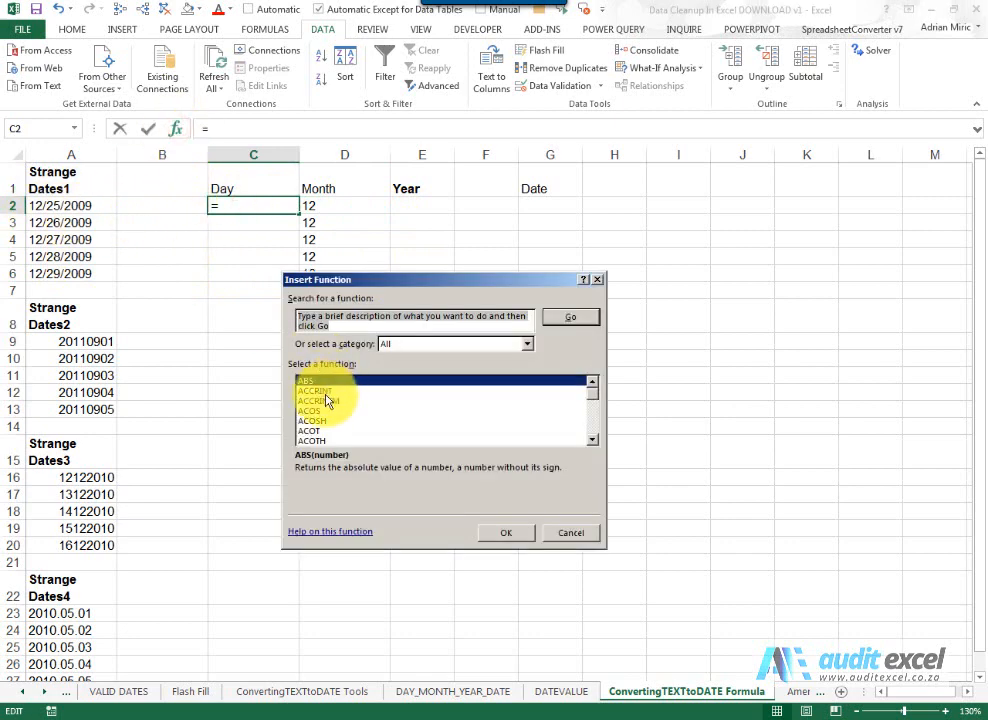
left_click(322, 390)
type("mid")
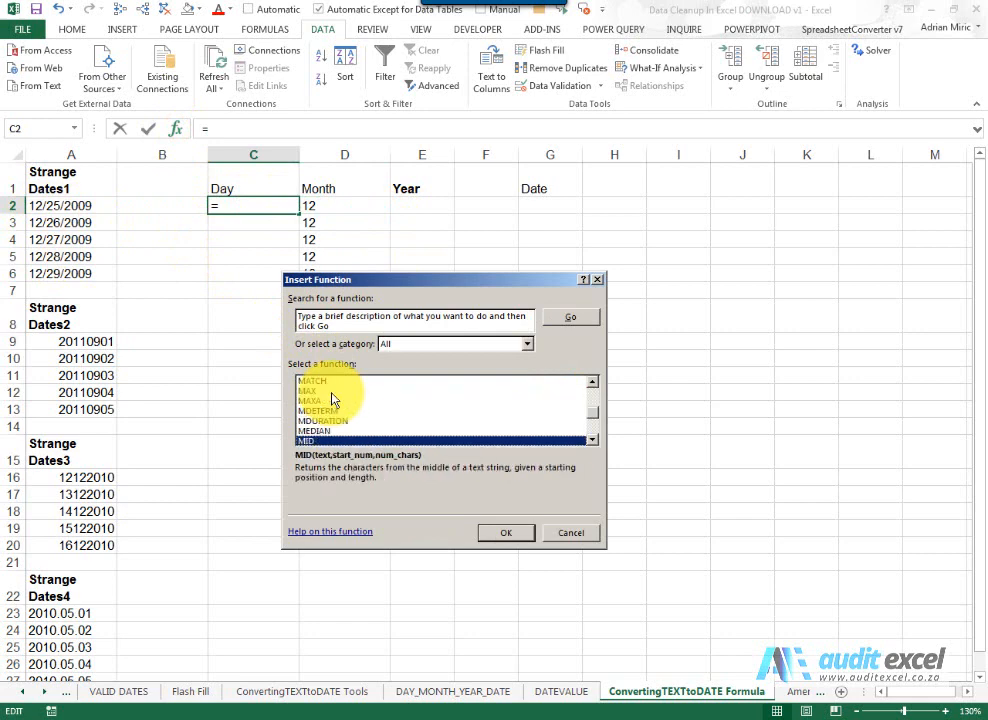
key("Return")
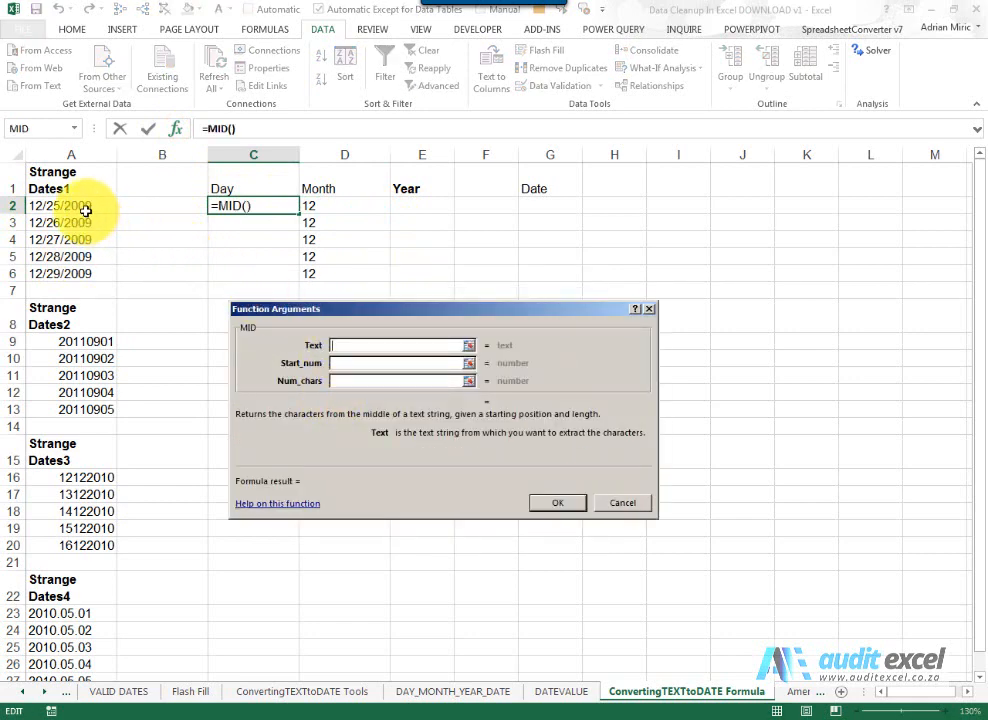
left_click(86, 208)
left_click(339, 363)
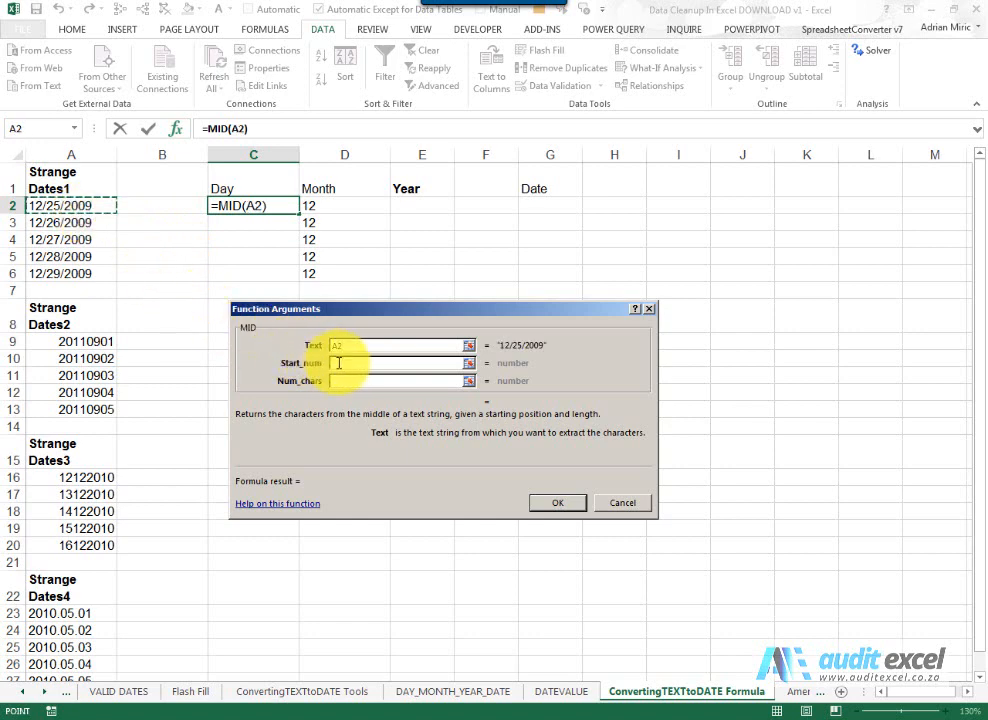
left_click(338, 363)
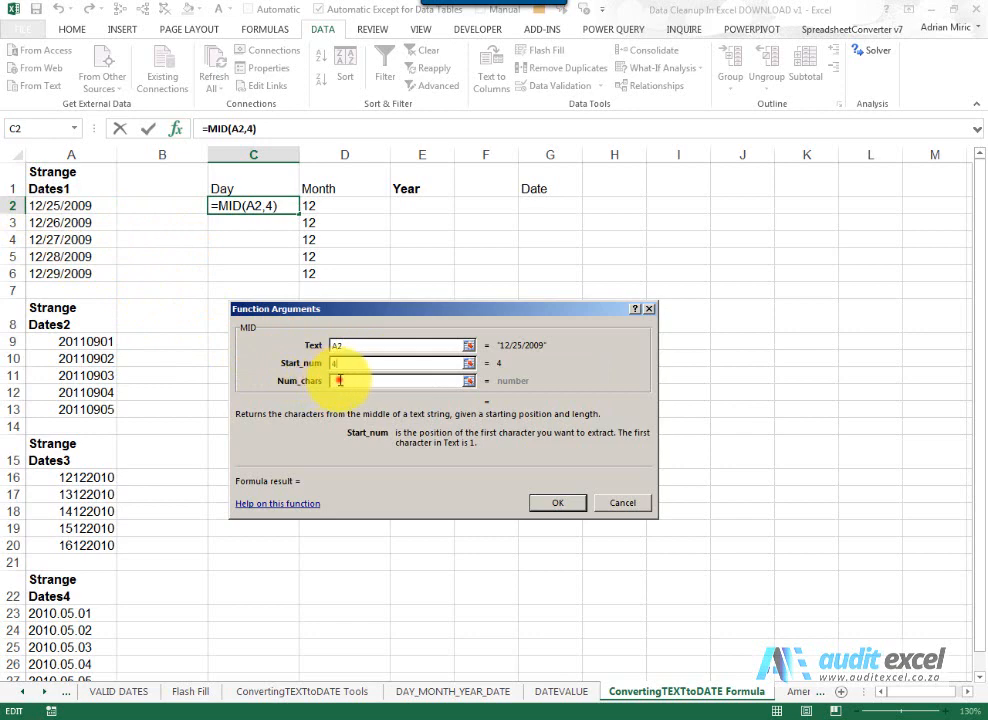
left_click(340, 381)
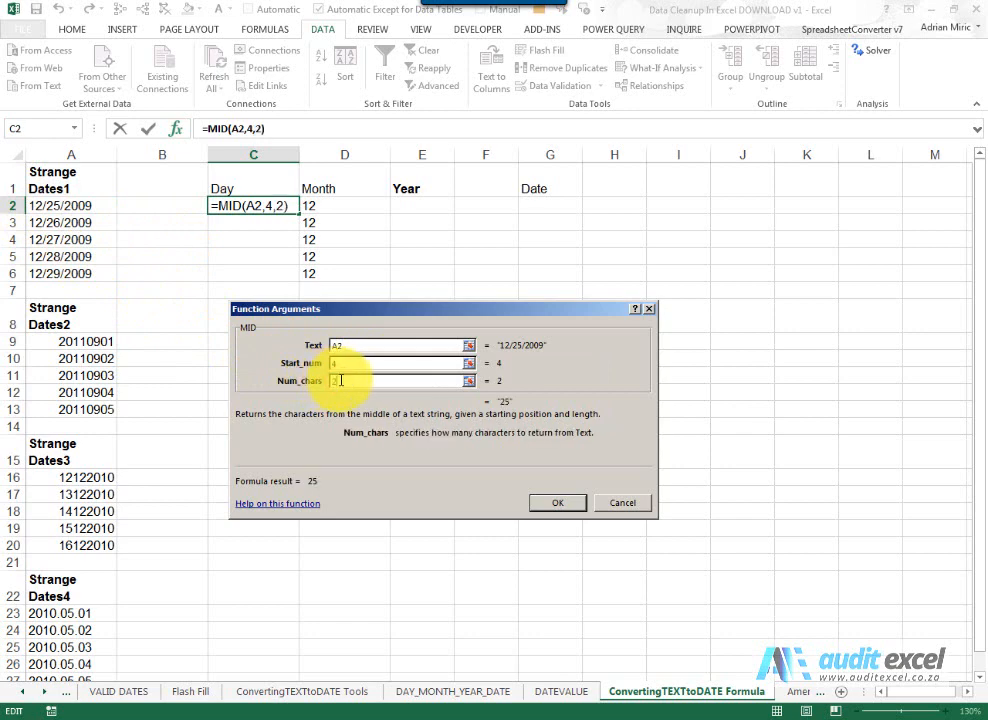
left_click(550, 507)
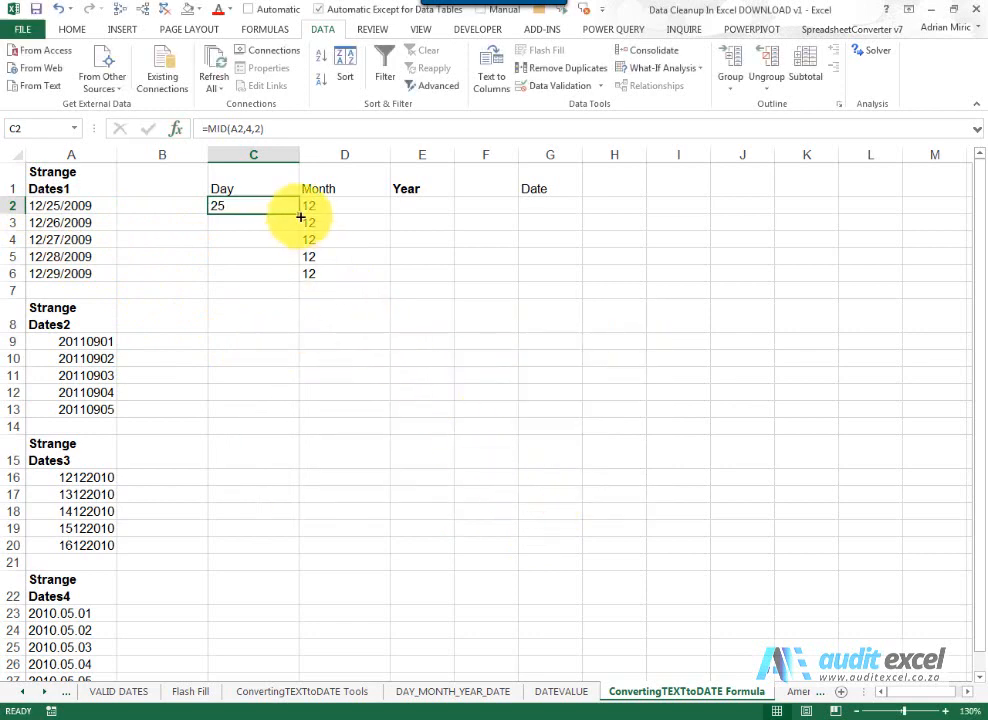
left_click_drag(300, 214, 287, 271)
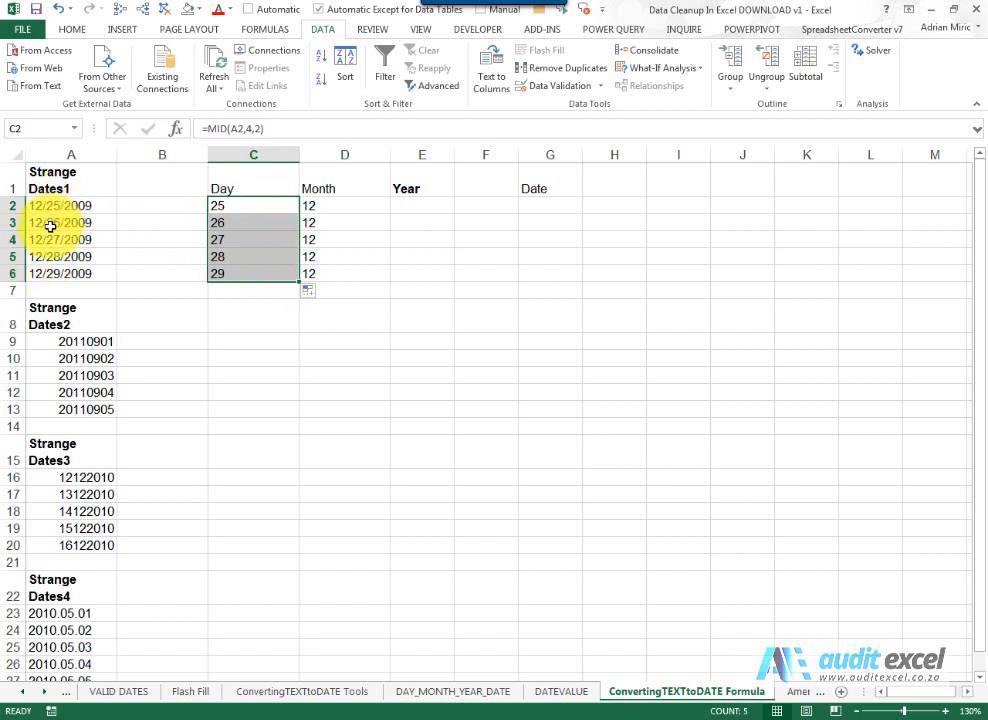
- Build =RIGHT(A2,4) in E2 with the function wizard and fill it down to E6
left_click(410, 207)
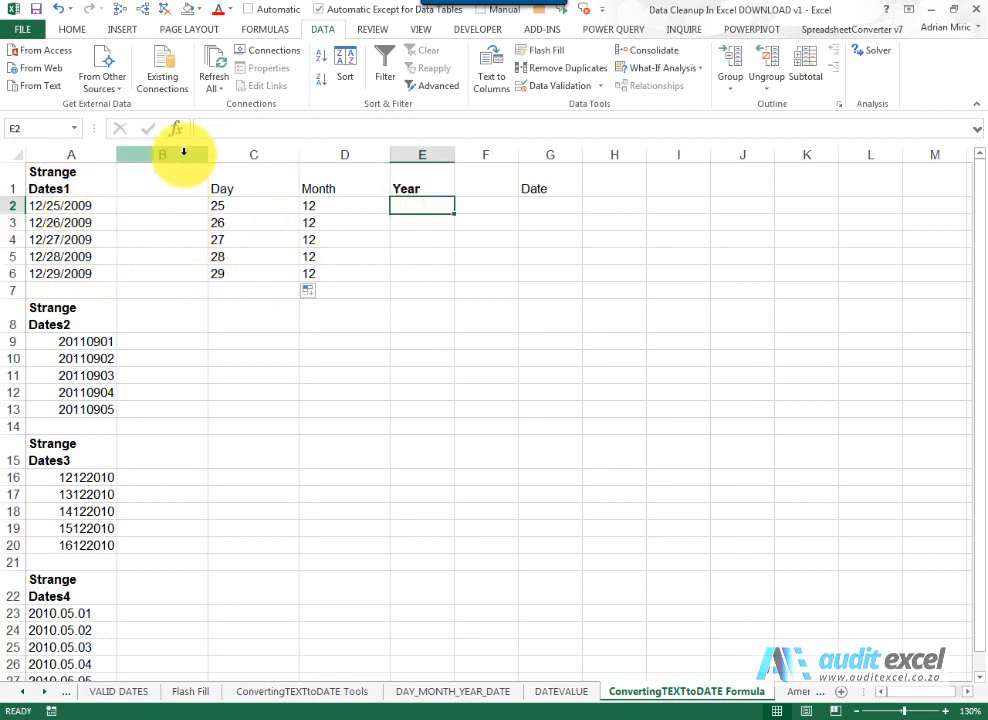
left_click(176, 128)
left_click(401, 421)
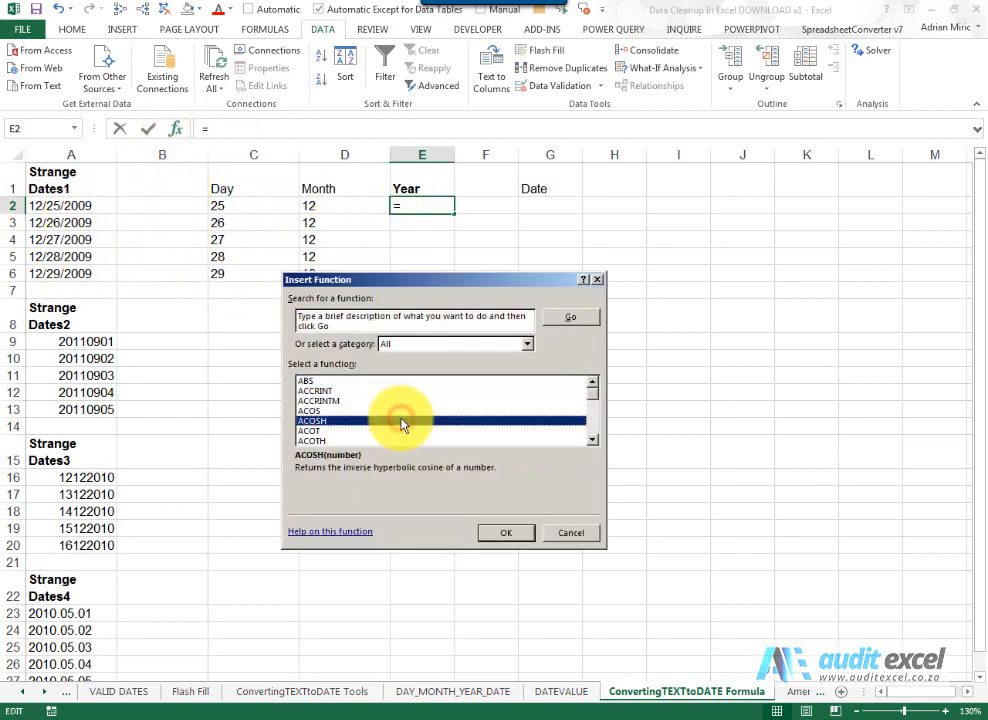
key("r")
key("i")
key("Return")
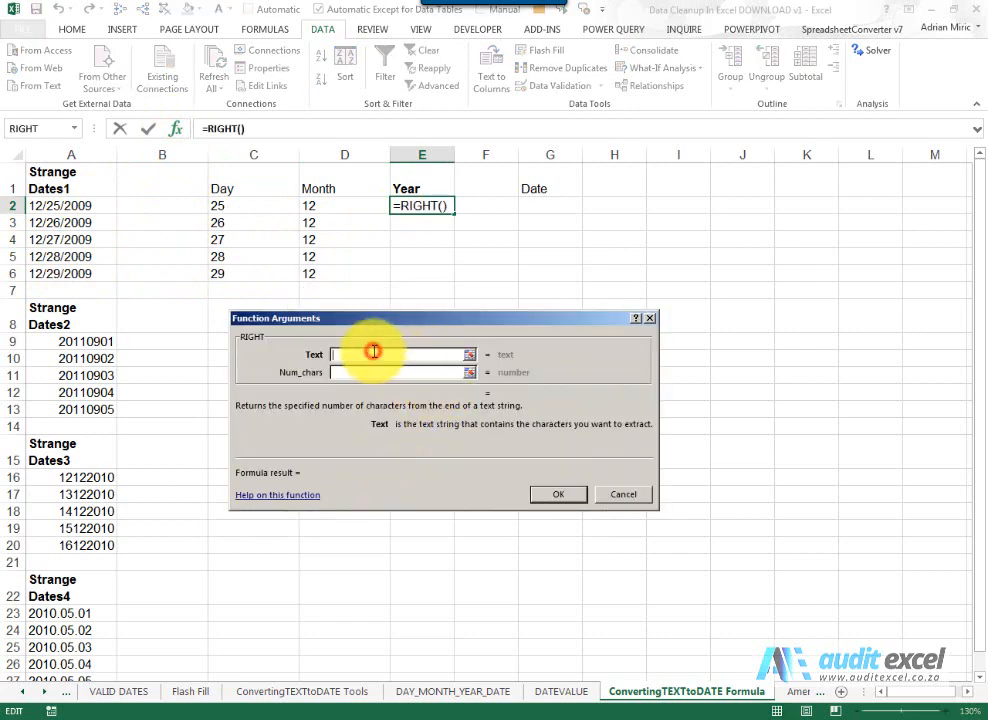
left_click(108, 205)
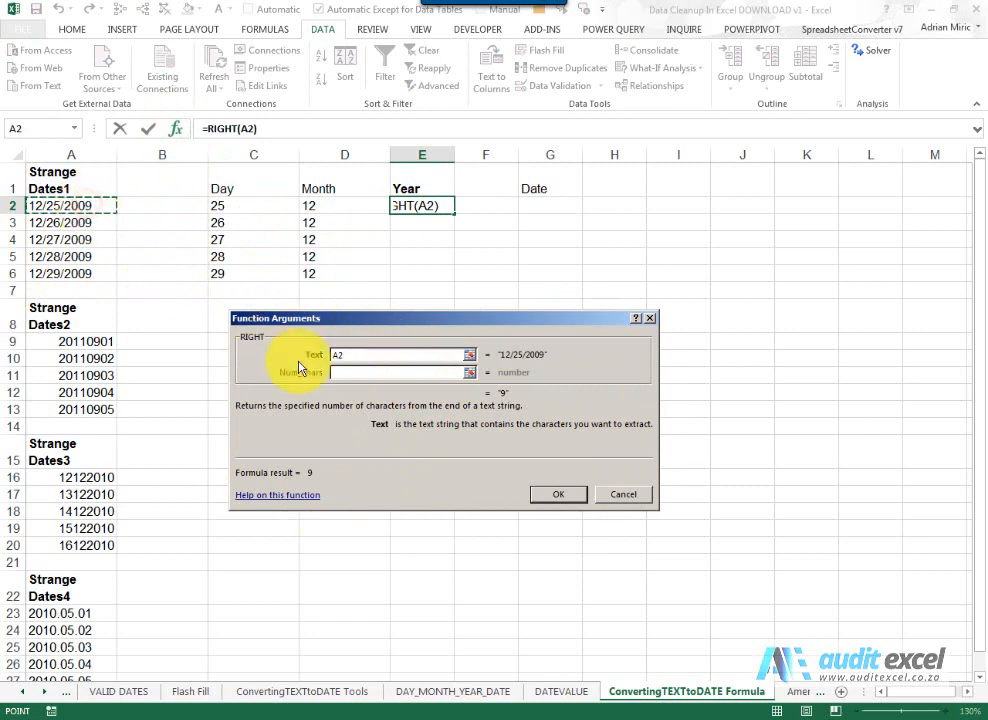
left_click(335, 373)
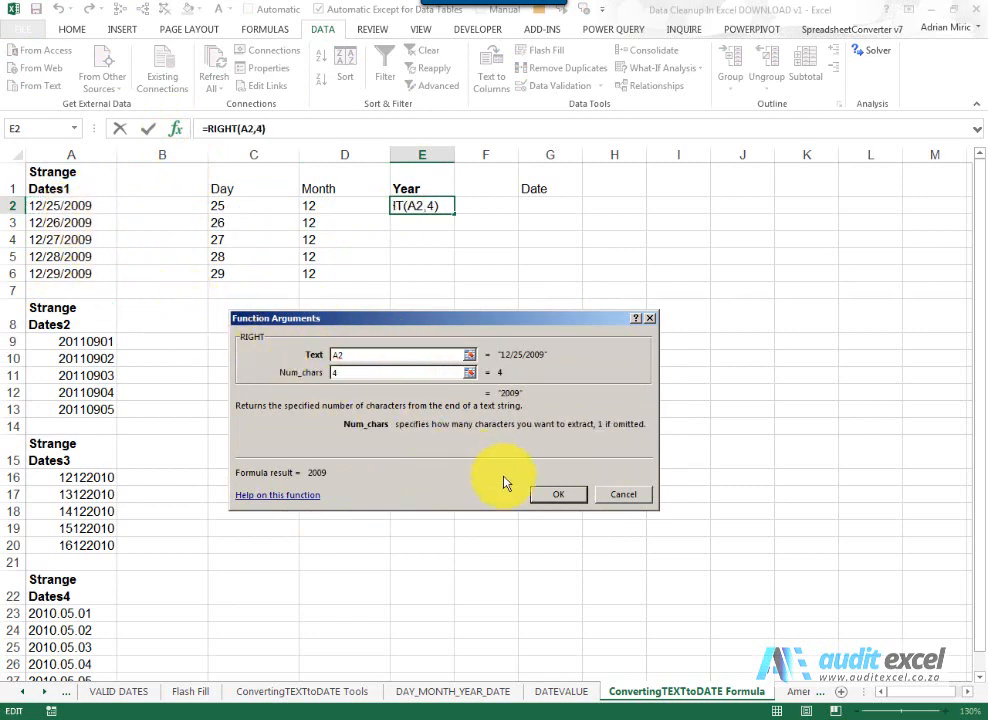
left_click(556, 495)
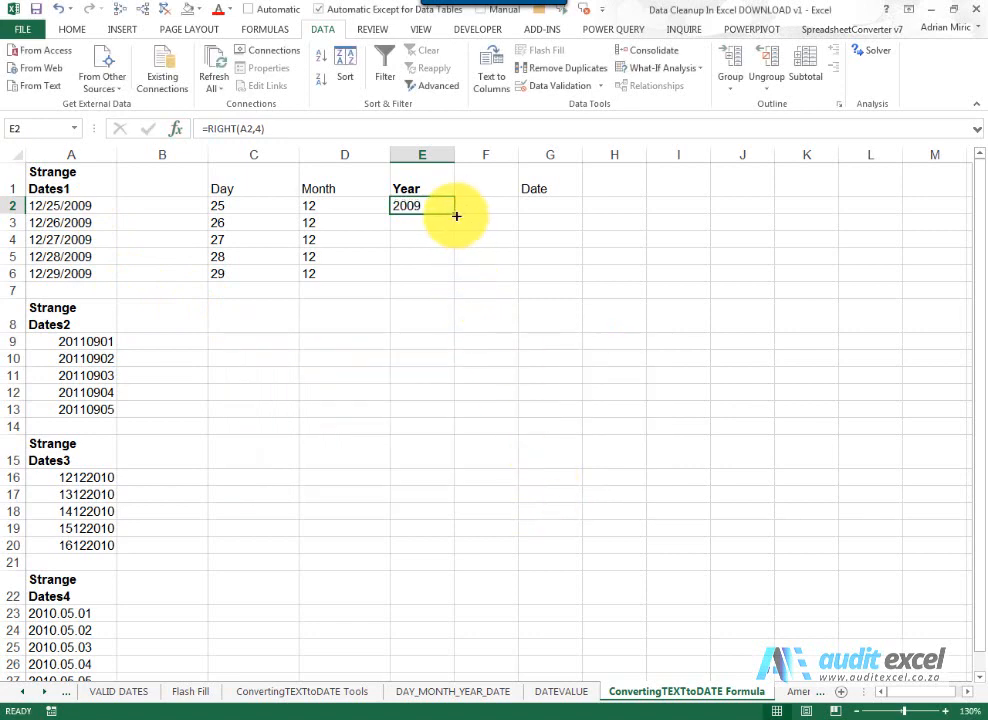
left_click_drag(453, 212, 442, 276)
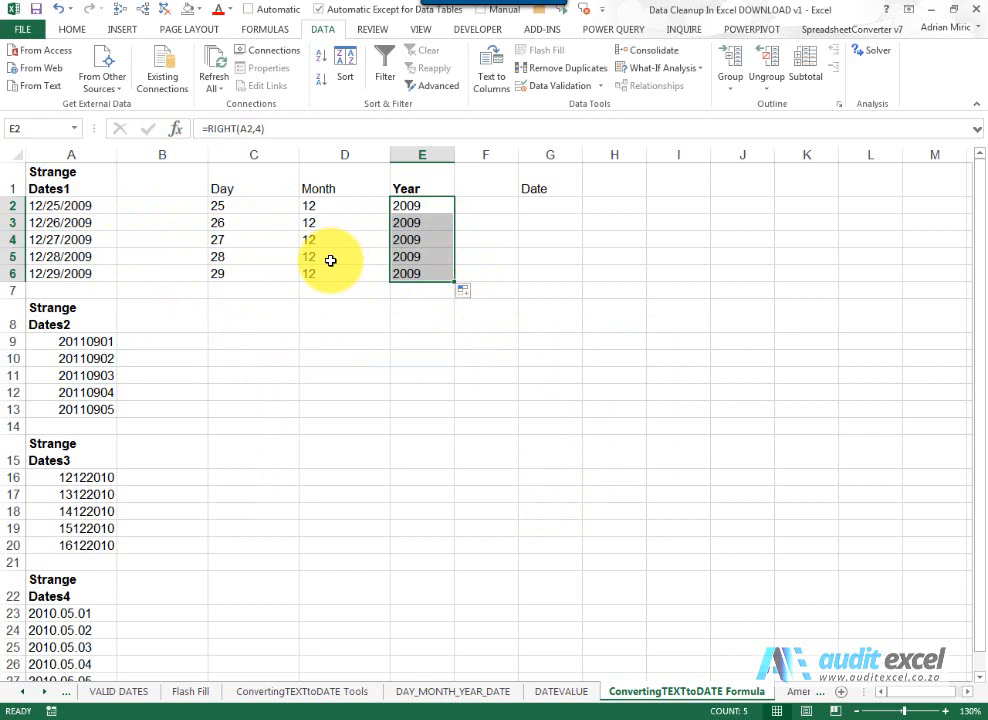
- Build =DATE(E2,D2,C2) in G2 with the function wizard and fill it down to G6
left_click(543, 208)
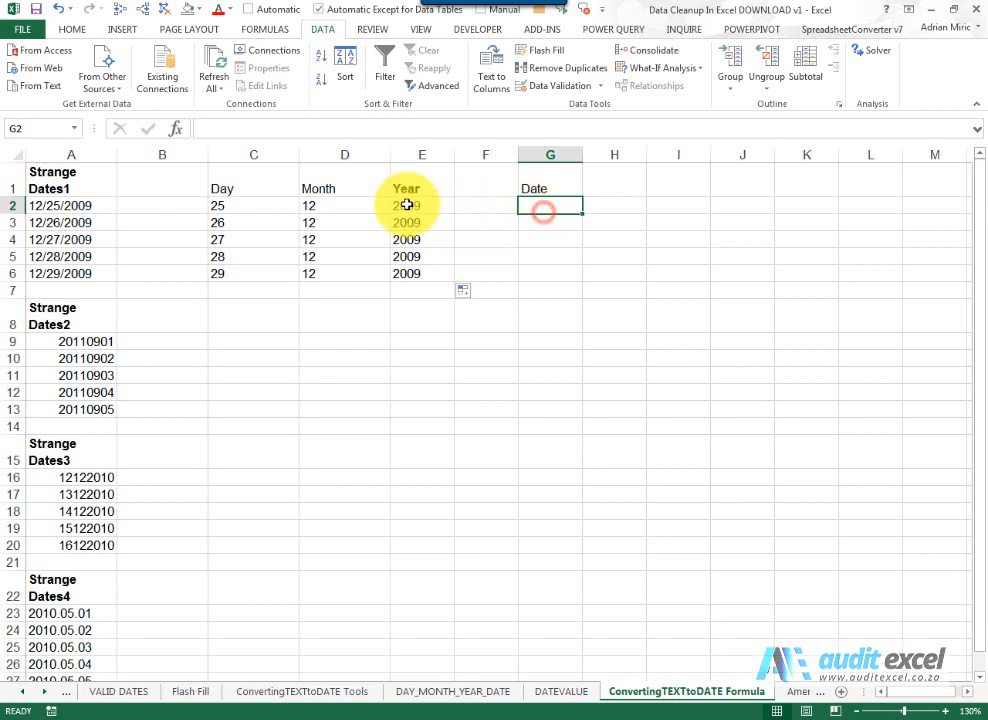
left_click(176, 129)
left_click(393, 344)
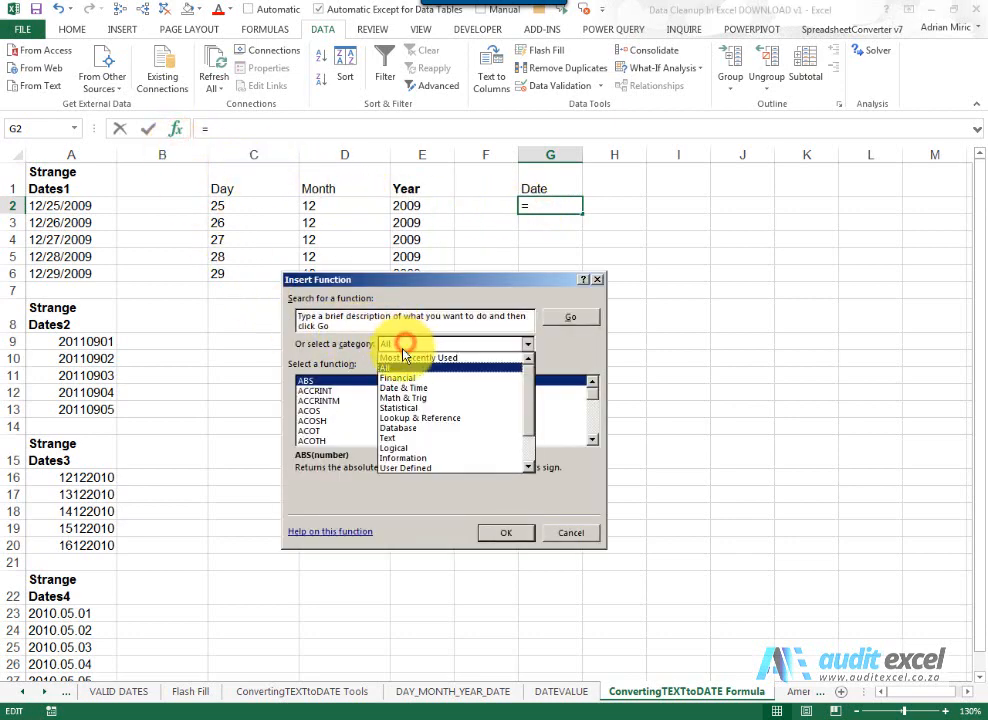
left_click(413, 390)
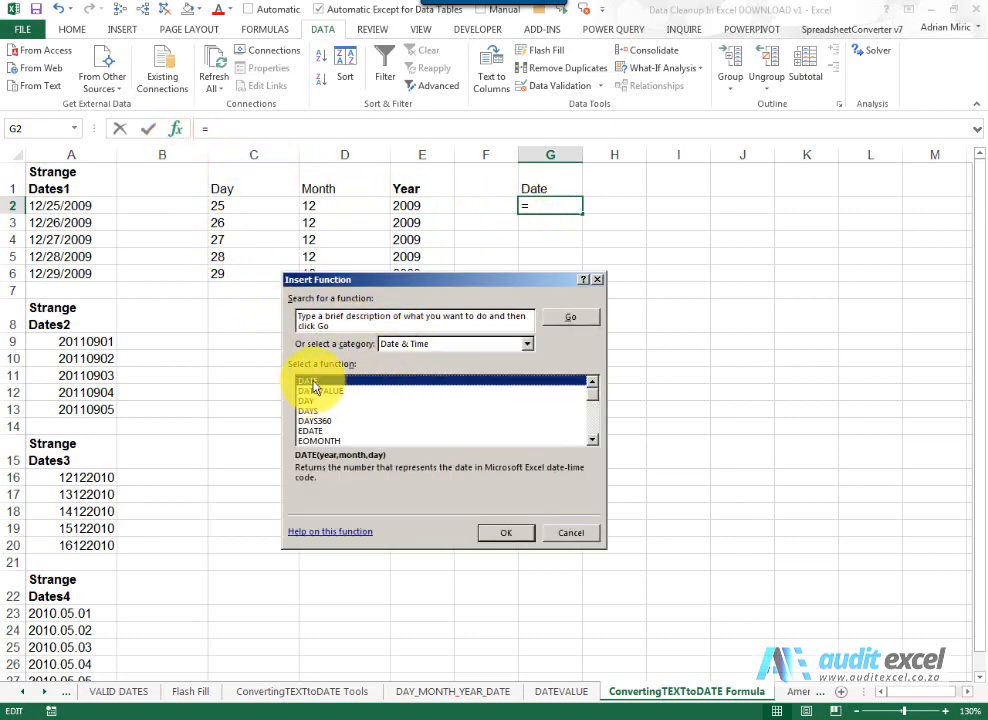
left_click(492, 532)
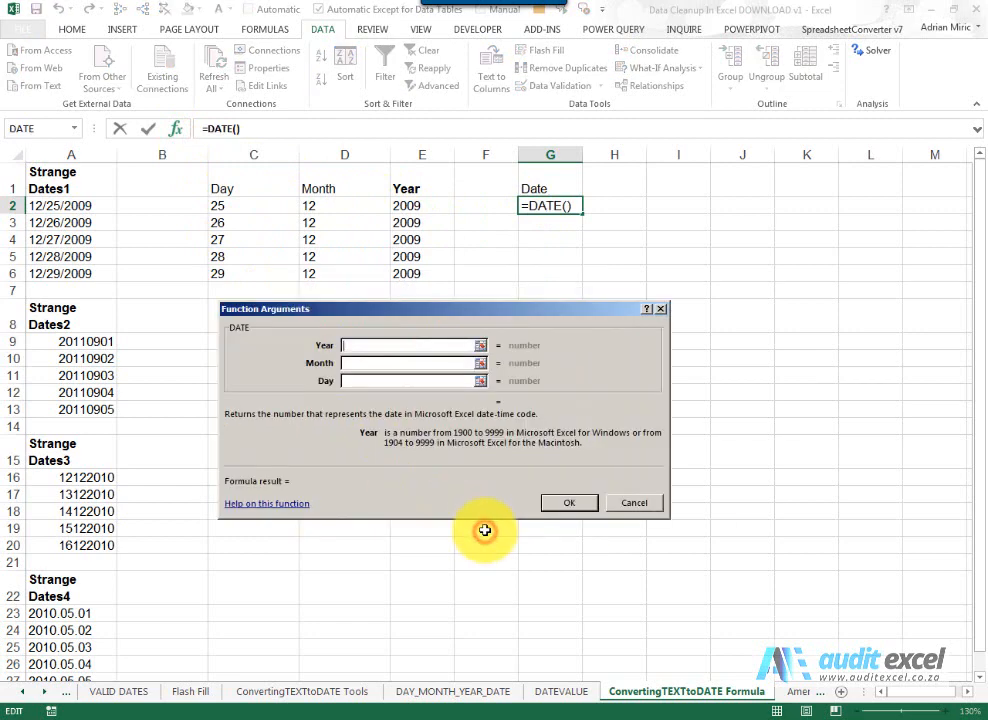
left_click_drag(430, 308, 451, 308)
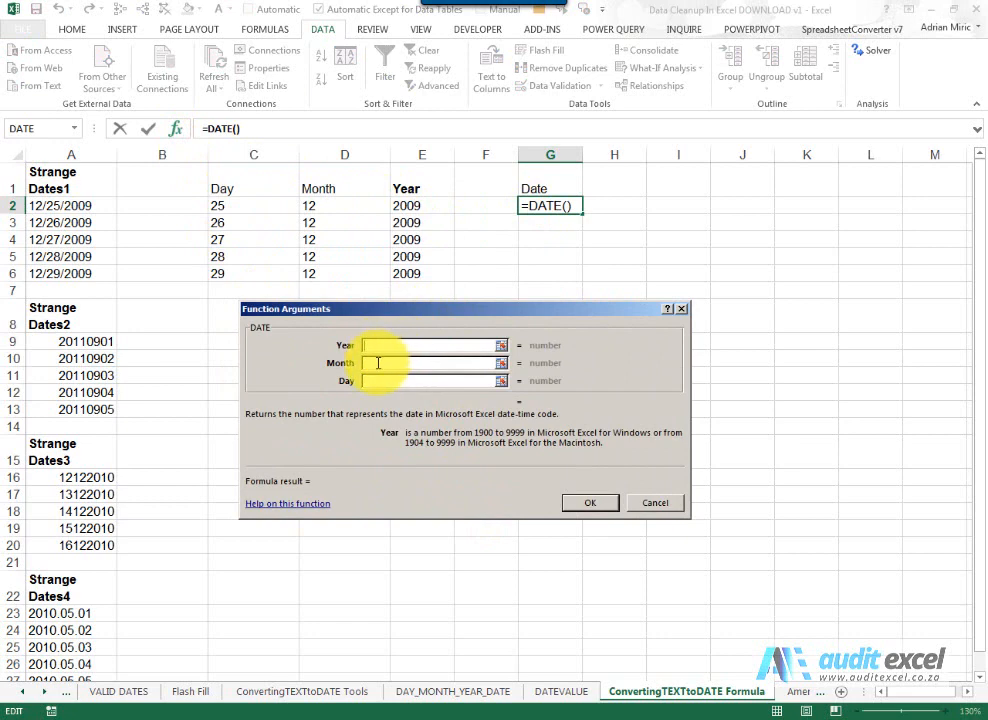
left_click(375, 346)
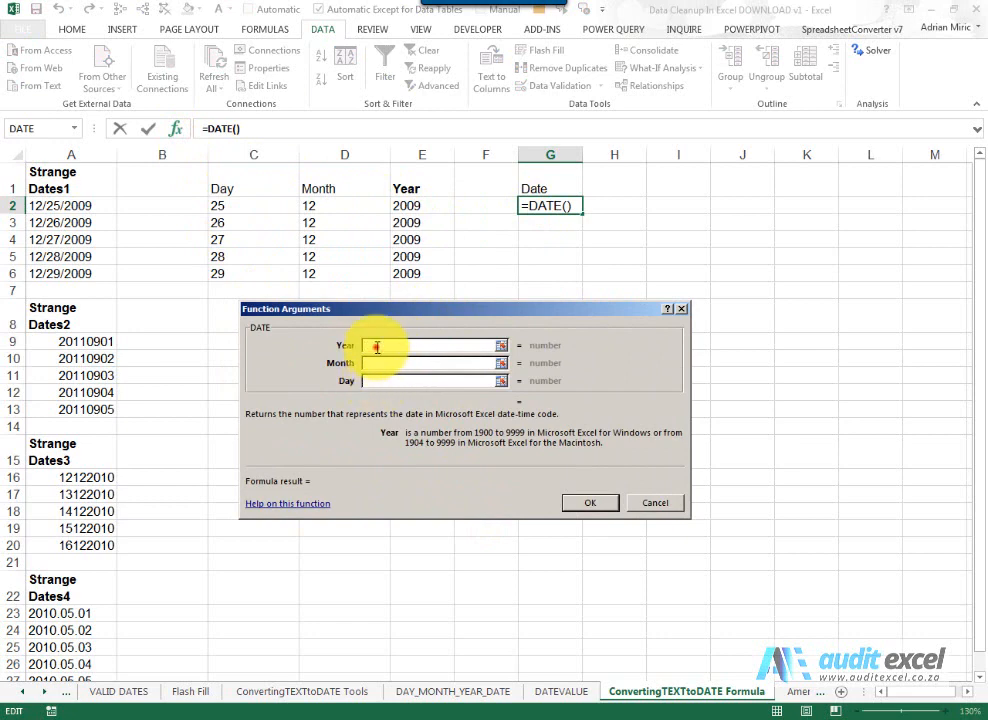
left_click(410, 204)
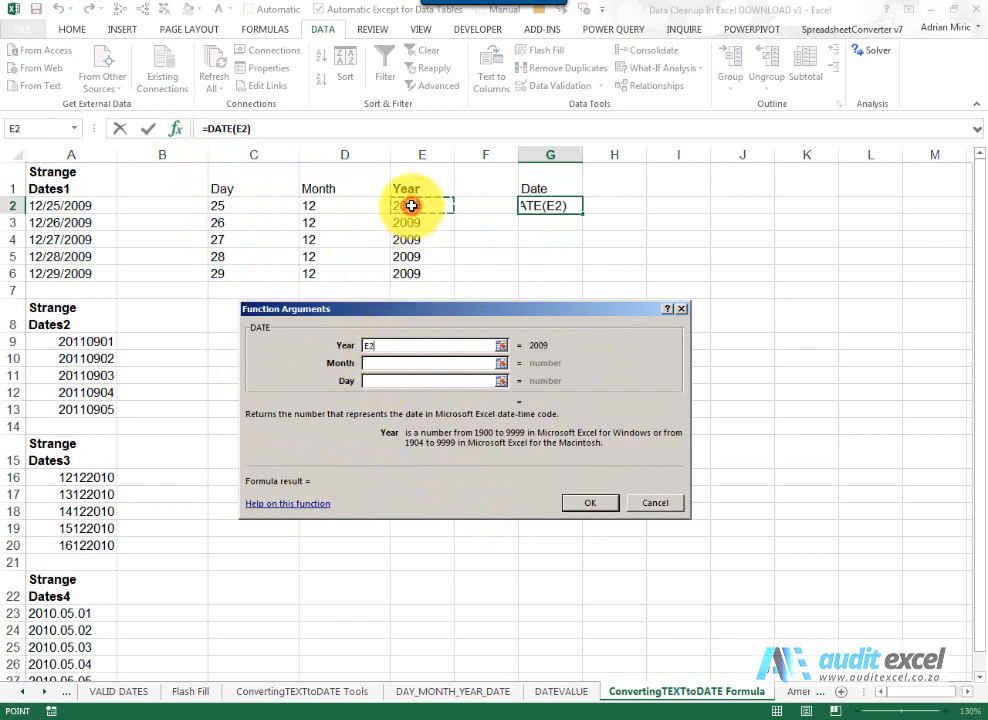
left_click(380, 365)
left_click(337, 207)
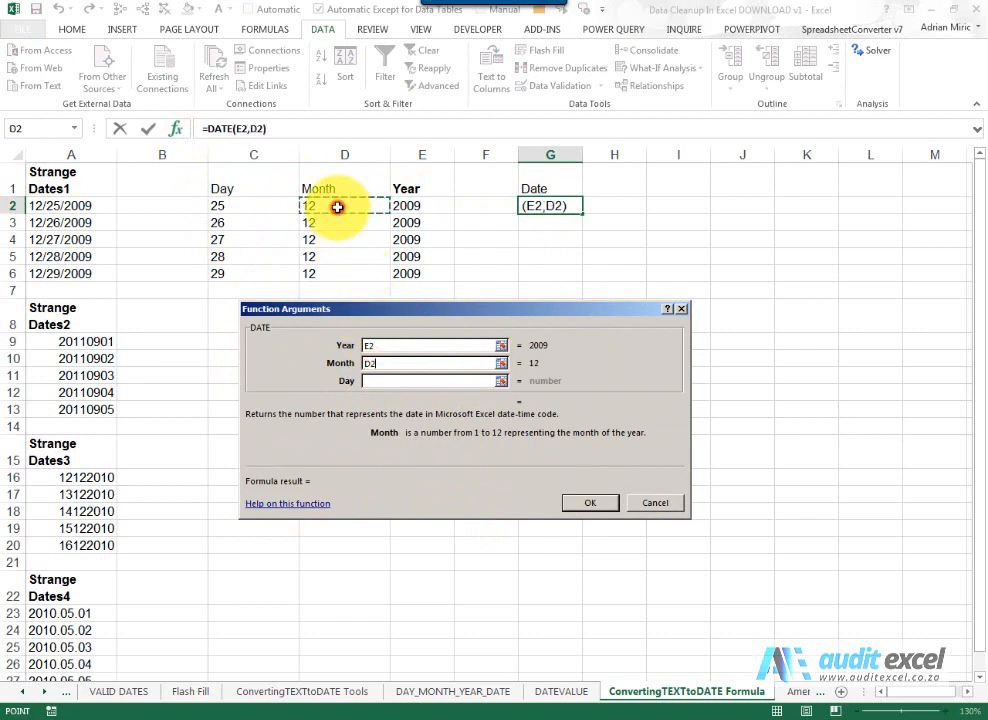
left_click(400, 380)
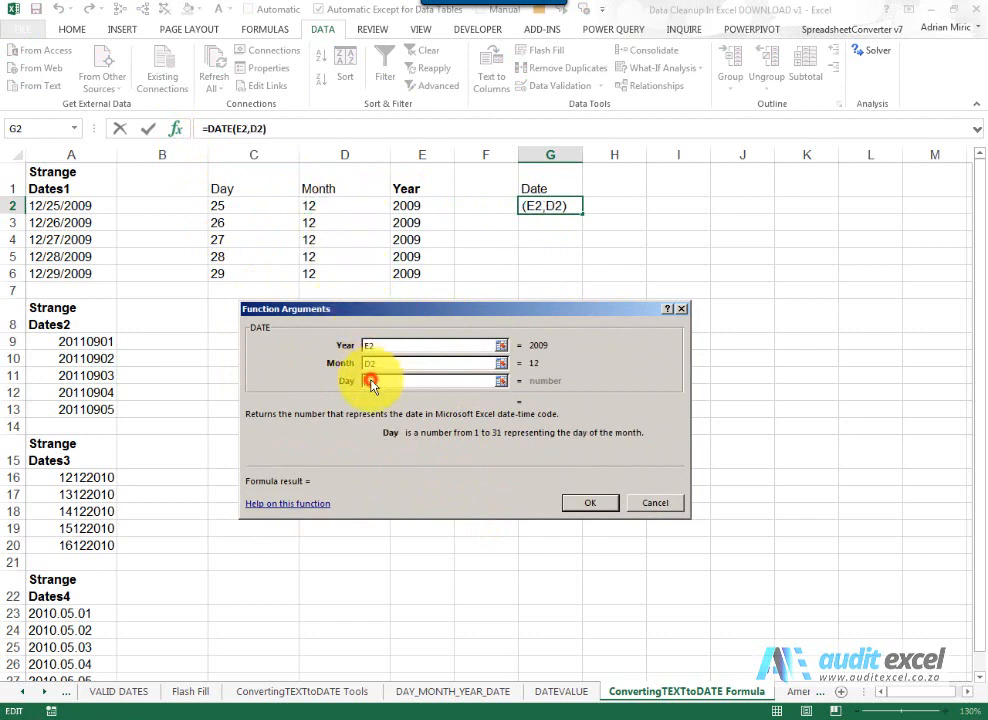
left_click(263, 206)
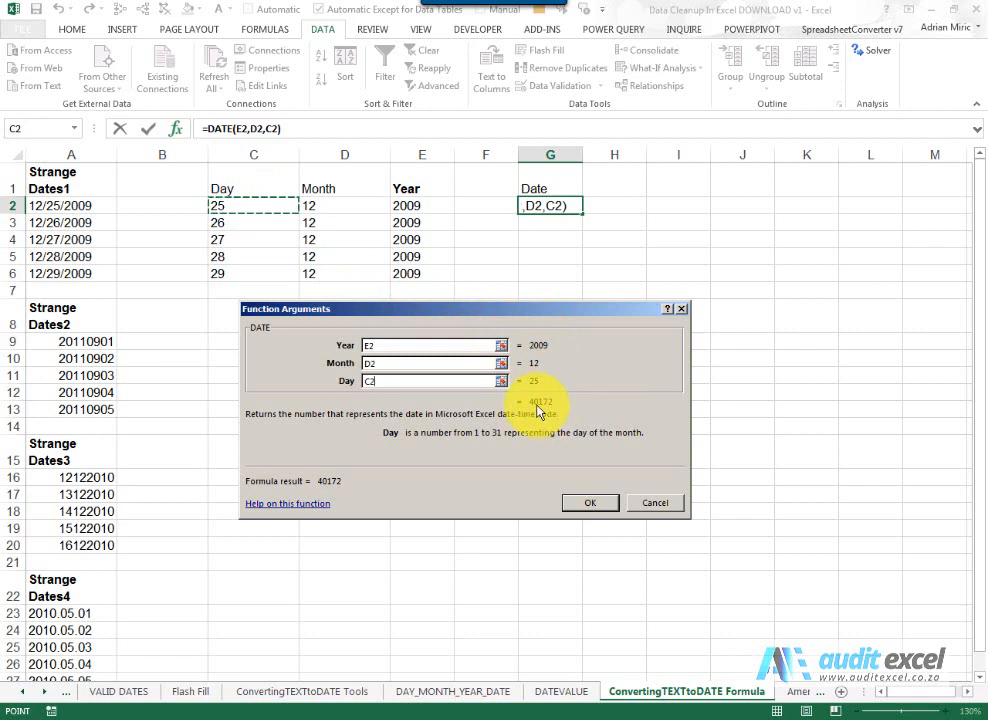
left_click(588, 501)
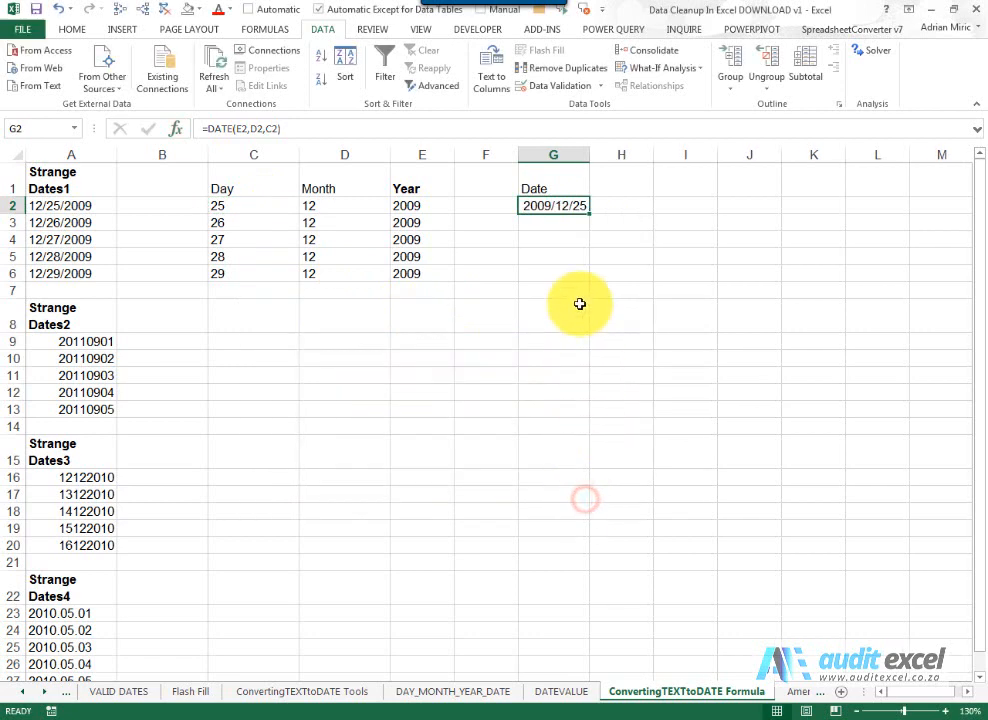
left_click_drag(589, 213, 583, 277)
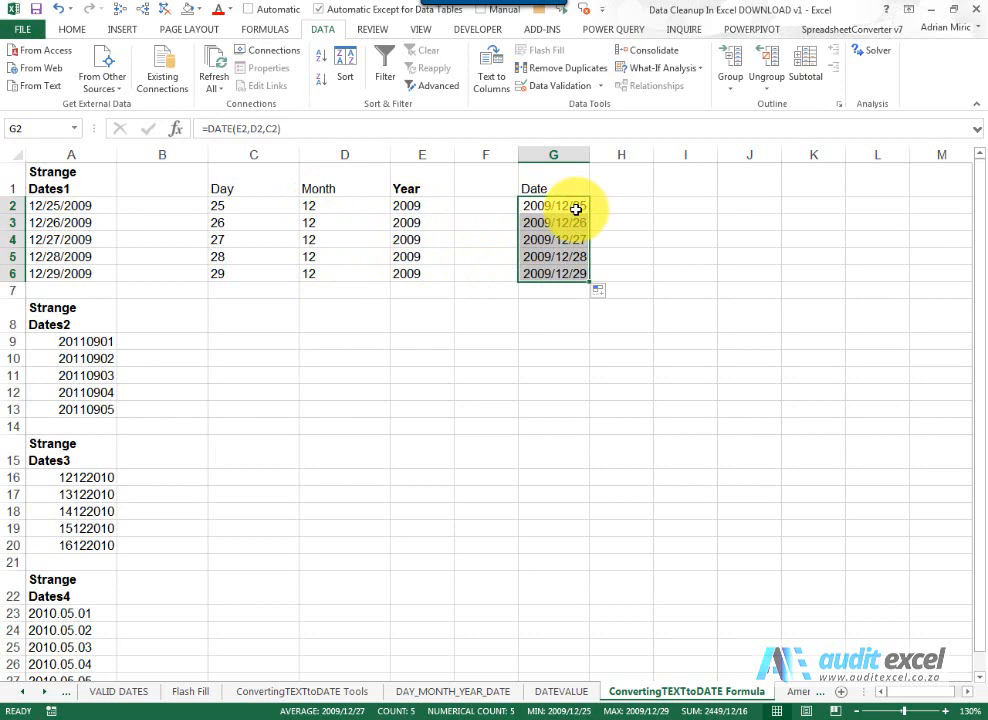
key("ctrl+1")
left_click(405, 356)
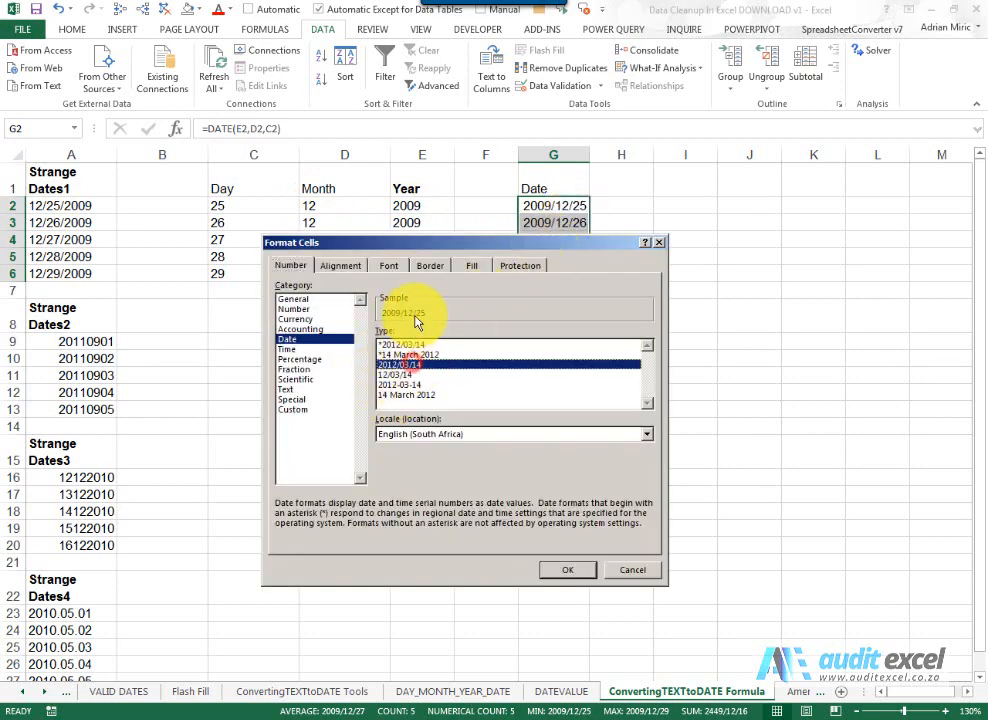
left_click(405, 374)
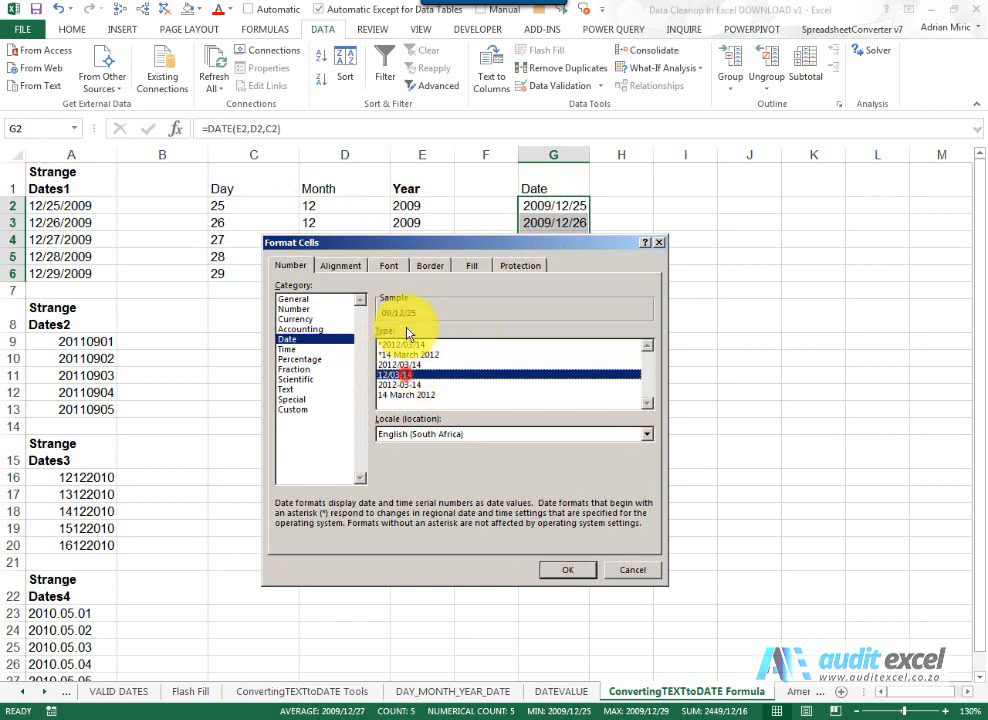
left_click(616, 573)
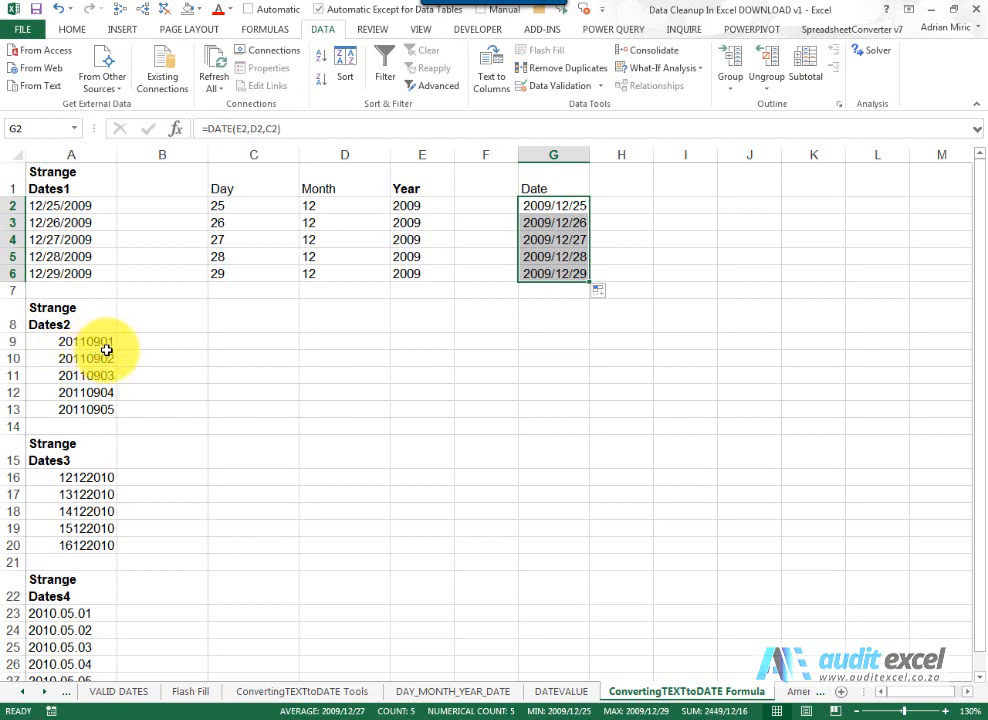
- Build =LEFT(A9,4) in E9 with the function wizard and fill it down to E13
left_click(405, 342)
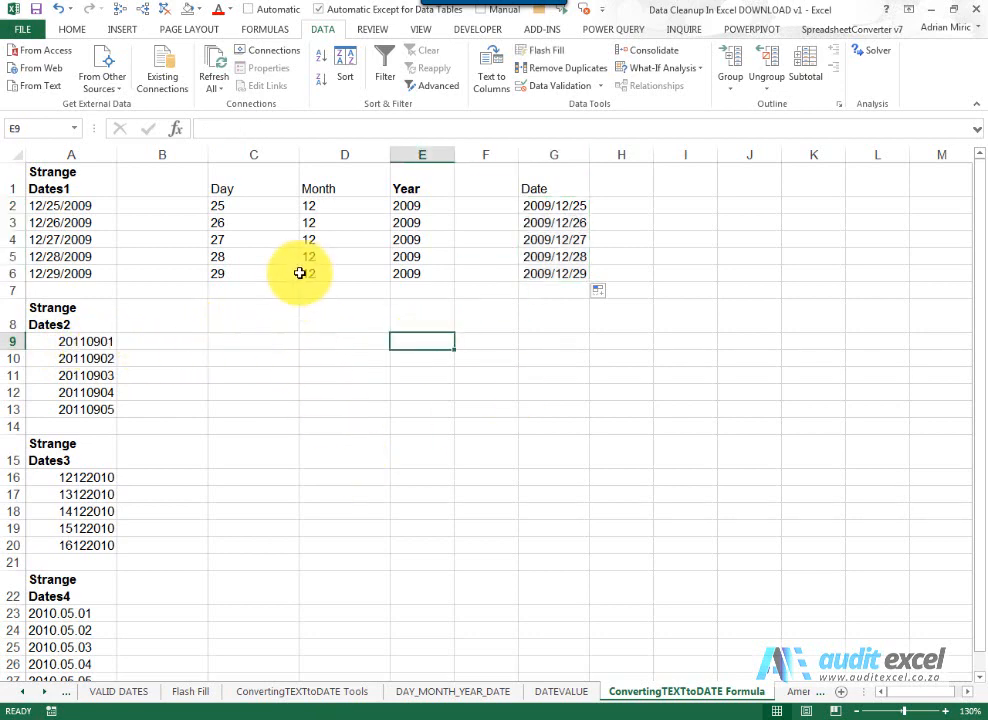
left_click(180, 133)
left_click(470, 412)
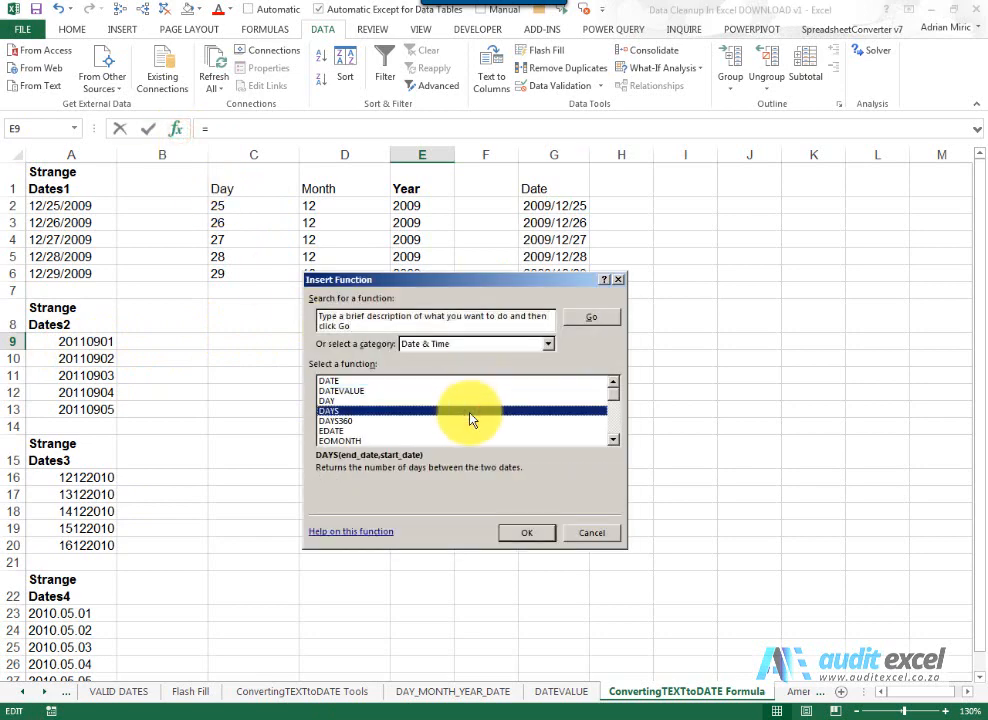
left_click(456, 343)
left_click(457, 368)
left_click(458, 398)
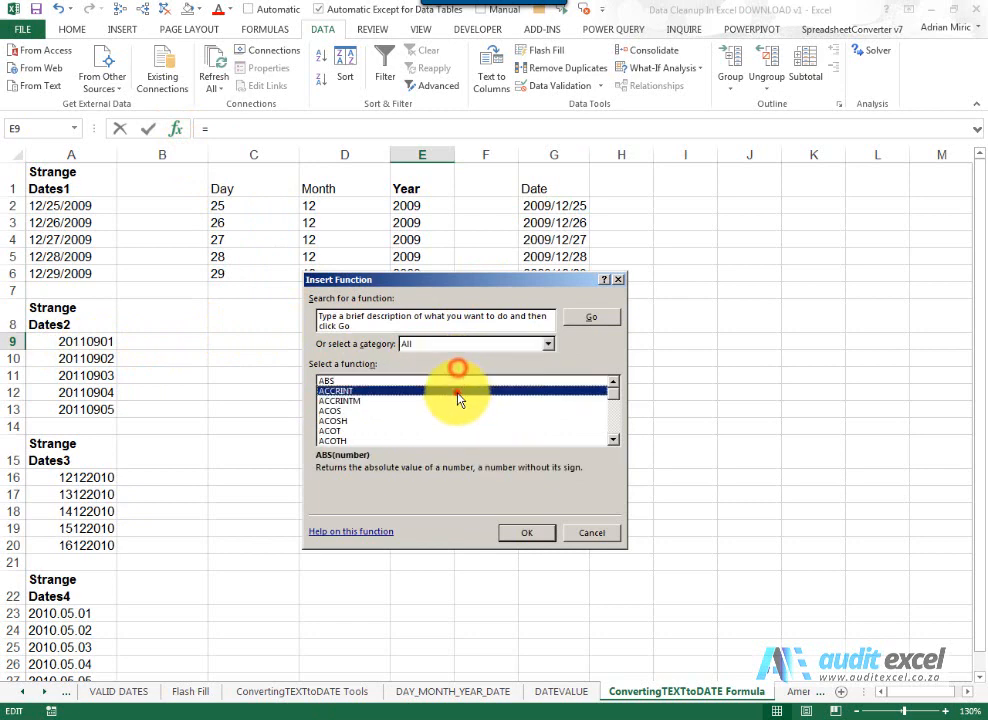
type("le")
key("Return")
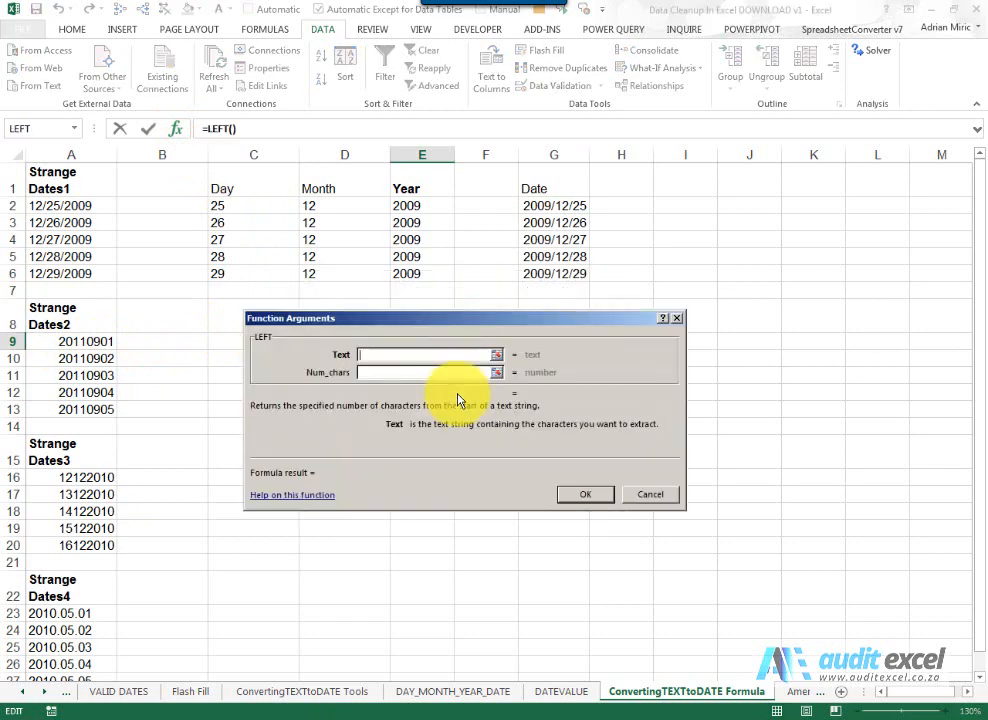
left_click_drag(445, 320, 435, 403)
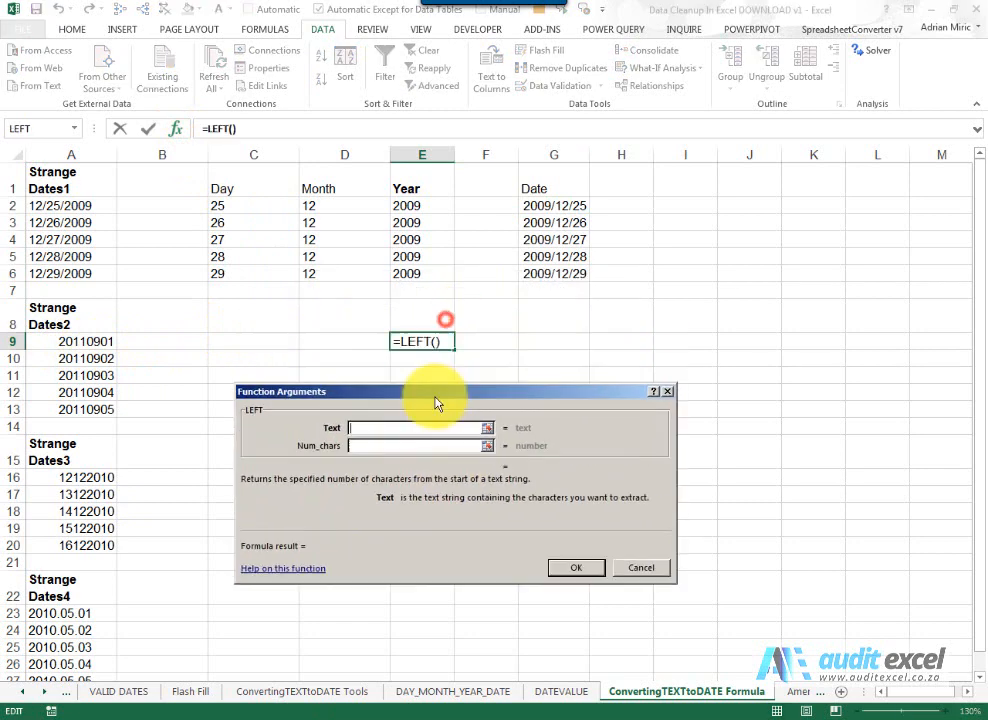
left_click(60, 342)
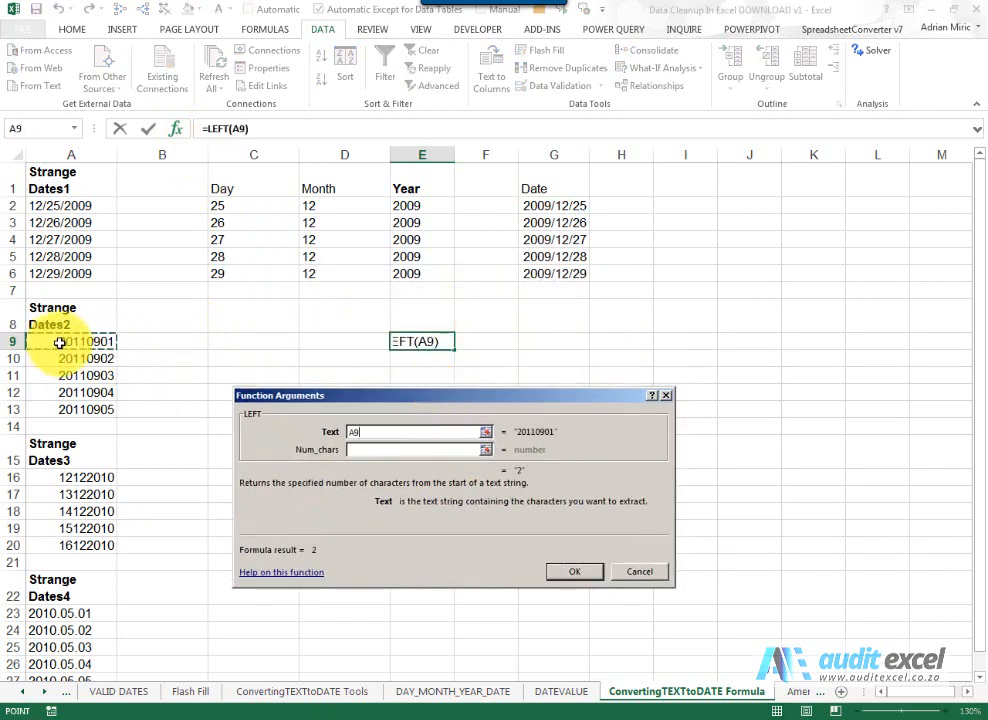
left_click(415, 450)
type("4")
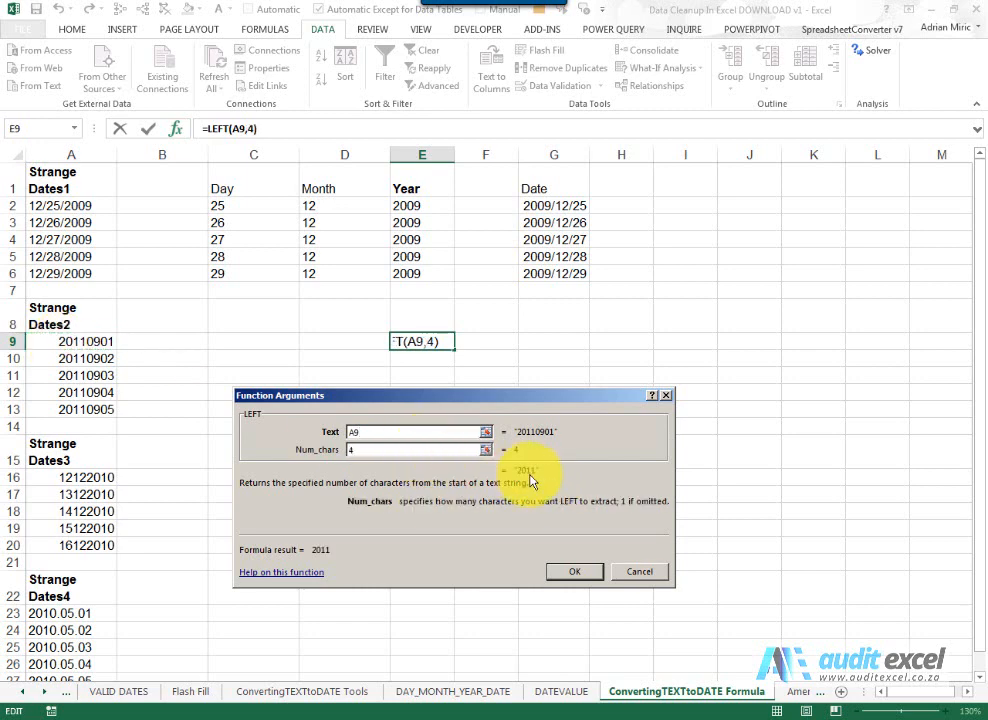
left_click(568, 572)
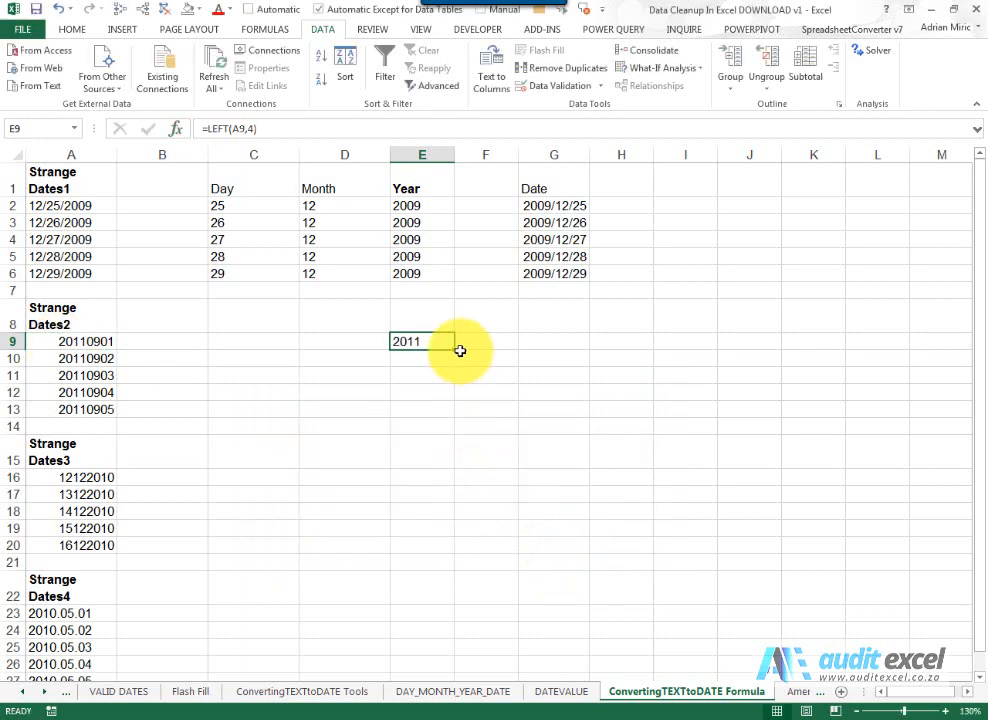
left_click_drag(456, 350, 441, 415)
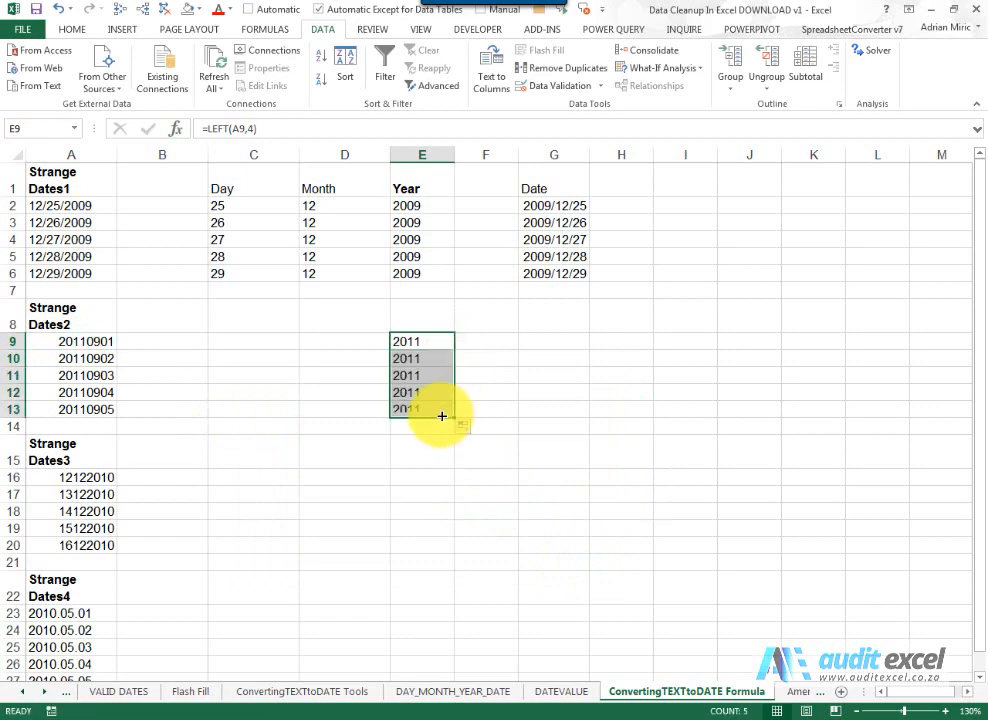
- Build =MID(A9,5,2) in D9 with the function wizard and fill it down to D13
left_click(336, 343)
left_click(176, 130)
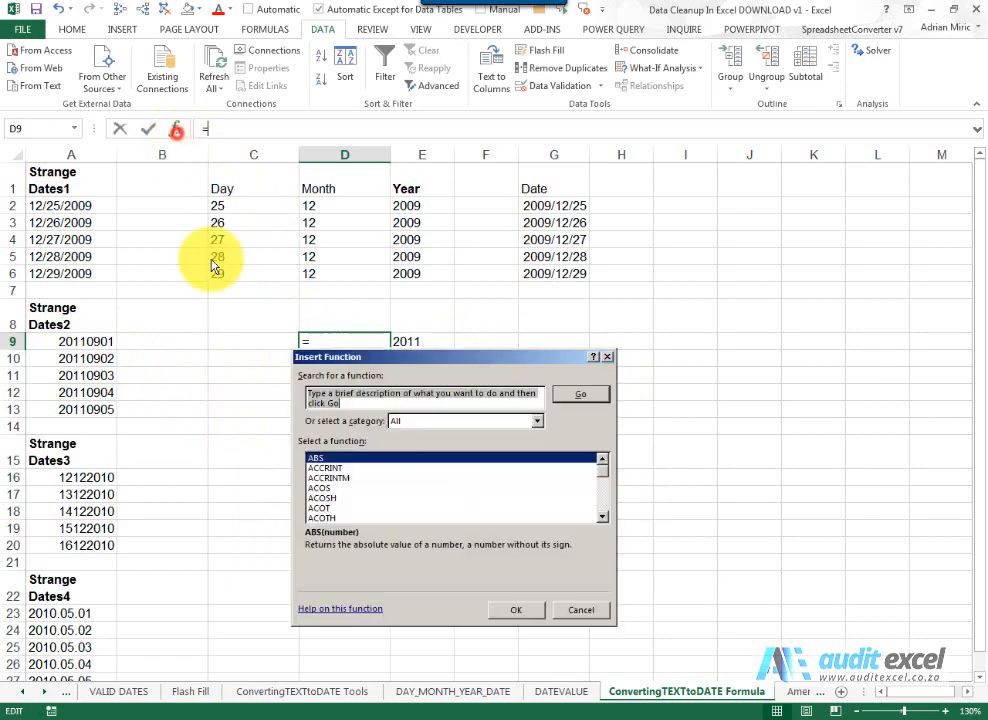
left_click(340, 498)
type("mid")
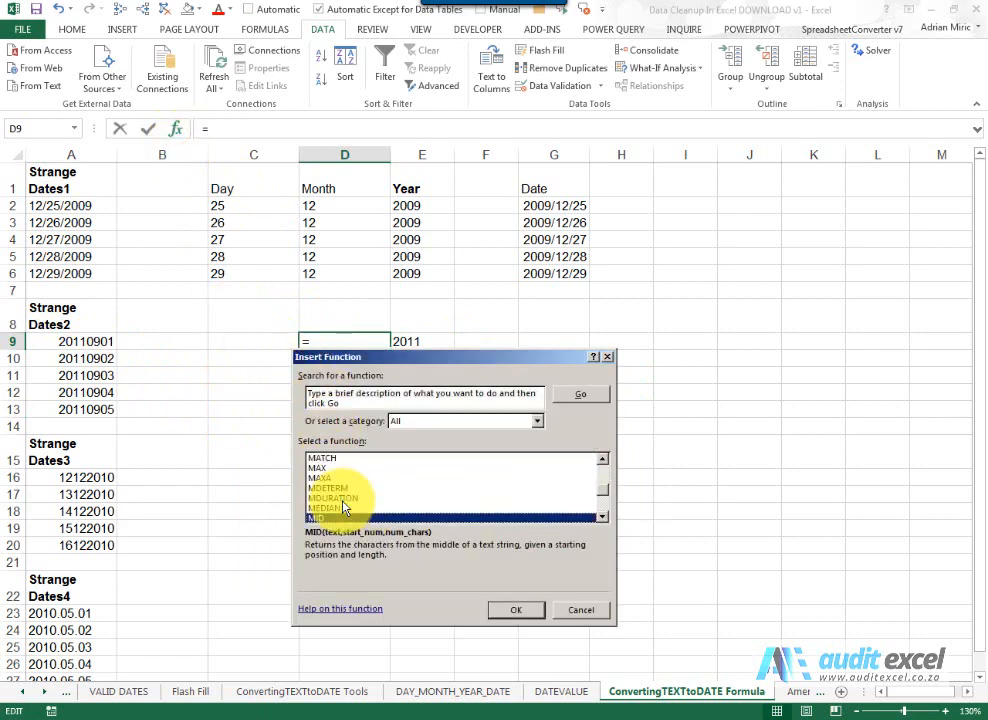
key("Return")
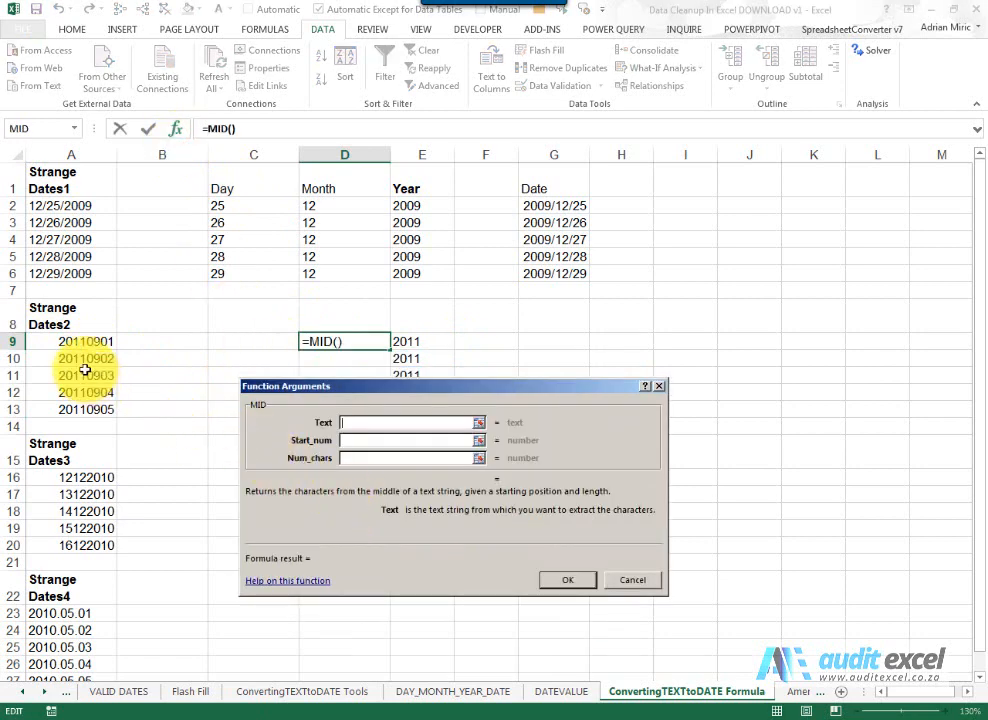
left_click(77, 341)
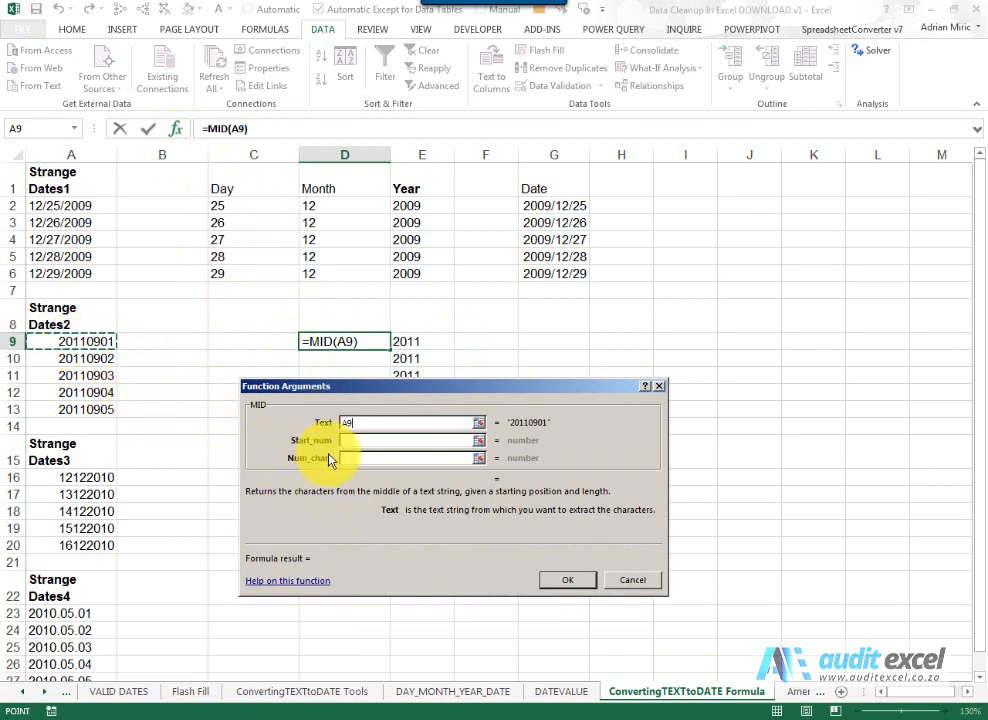
left_click(355, 440)
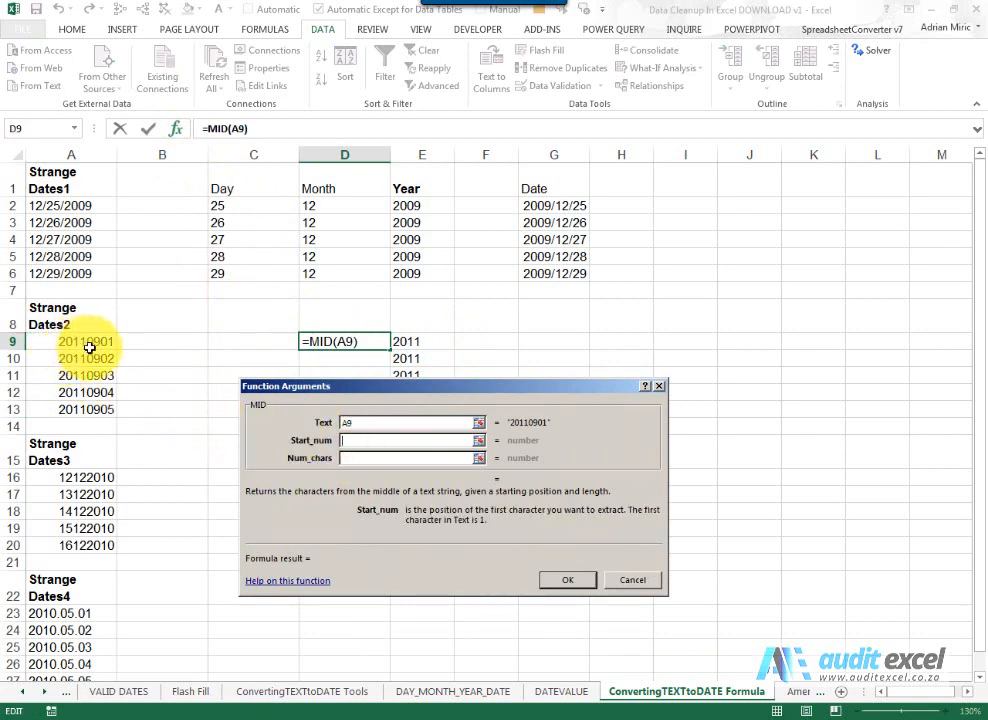
left_click(372, 458)
type("2")
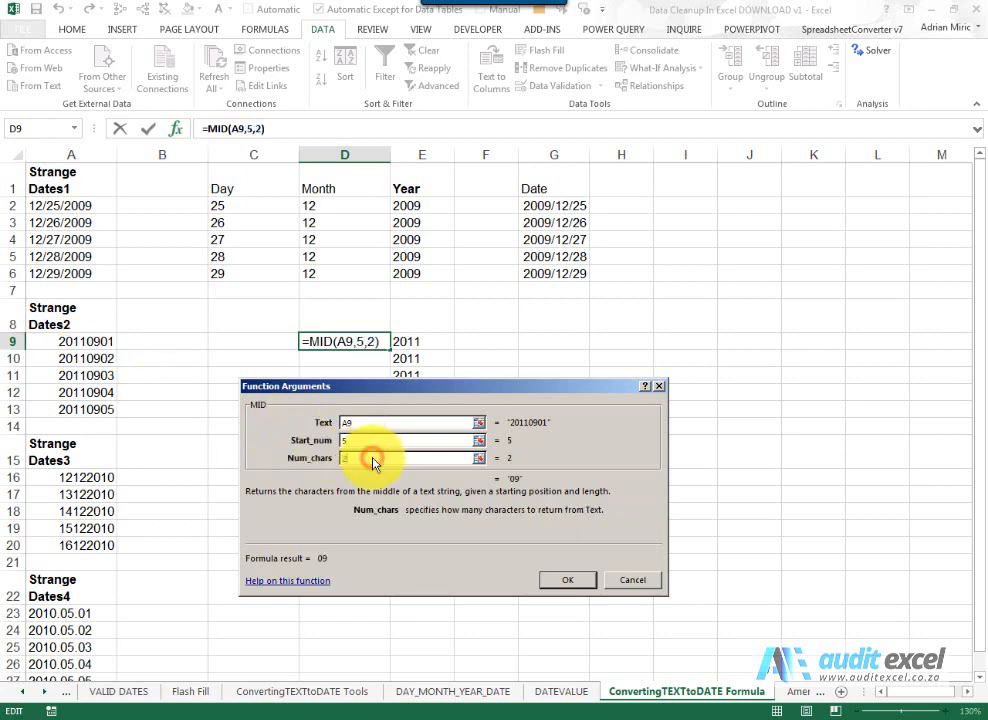
left_click(557, 580)
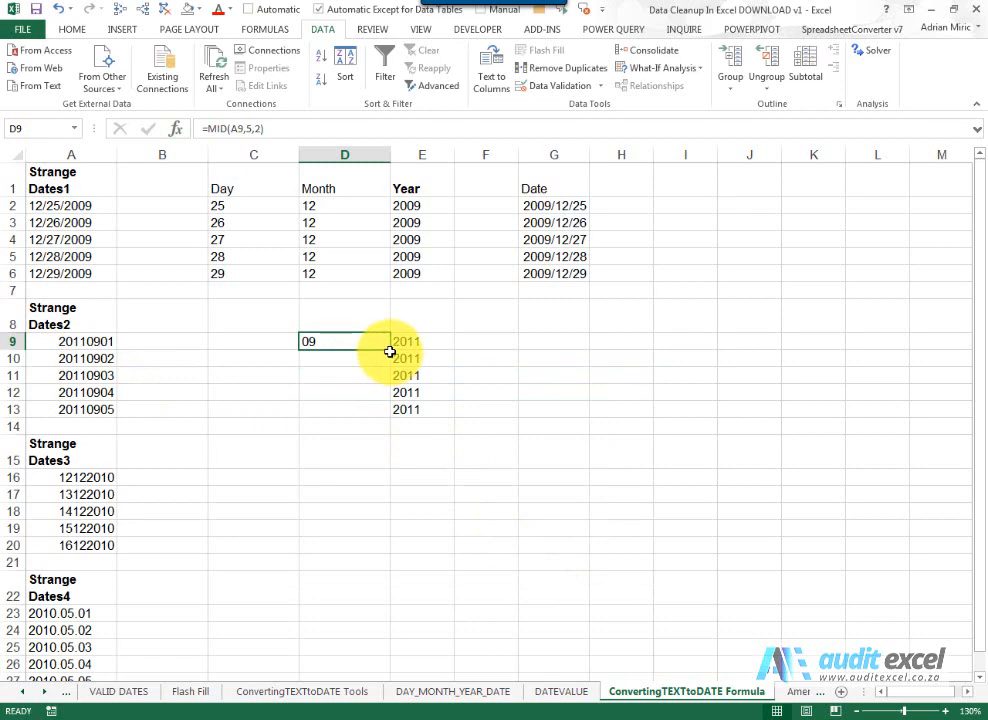
left_click_drag(390, 351, 386, 409)
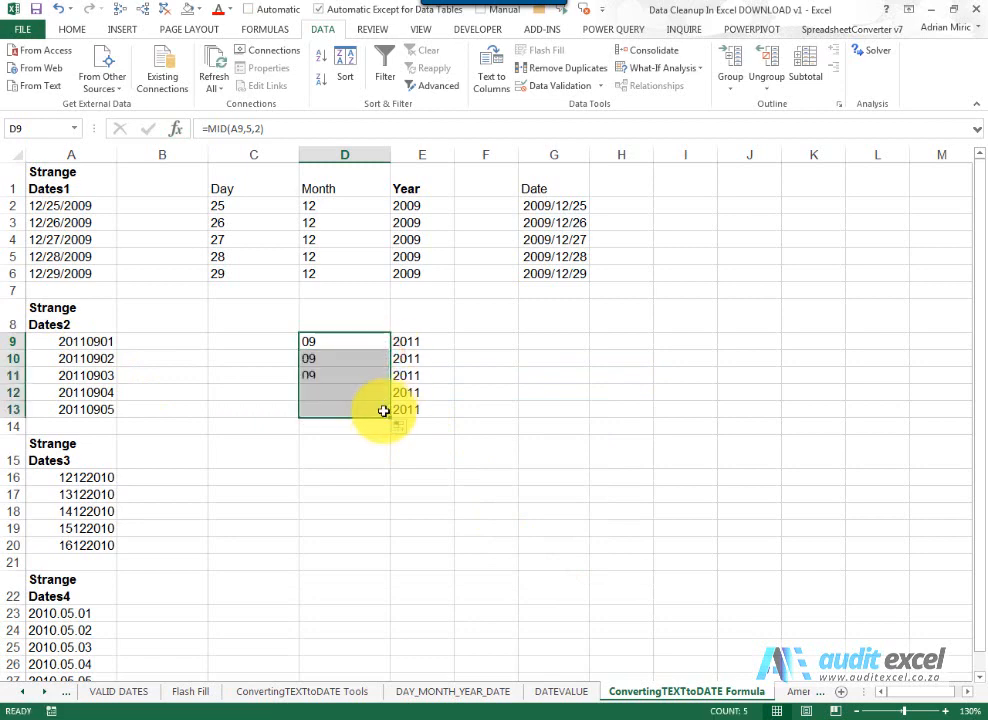
- Build =RIGHT(A9,2) in C9 with the function wizard and fill it down to C13
left_click(258, 342)
left_click(182, 130)
left_click(431, 478)
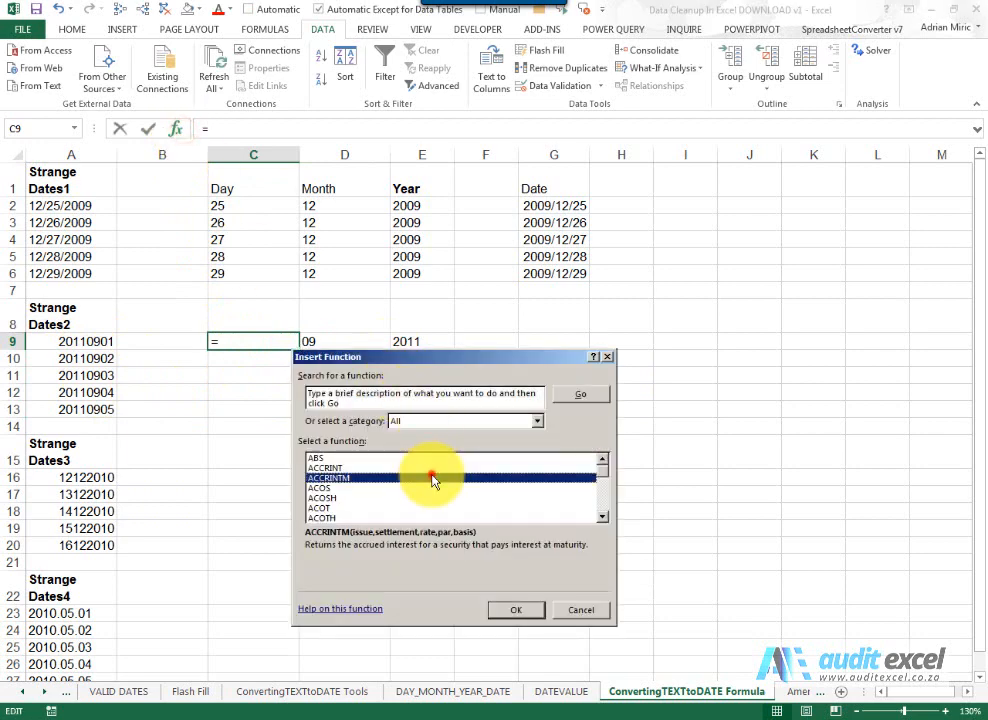
type("ri")
key("Return")
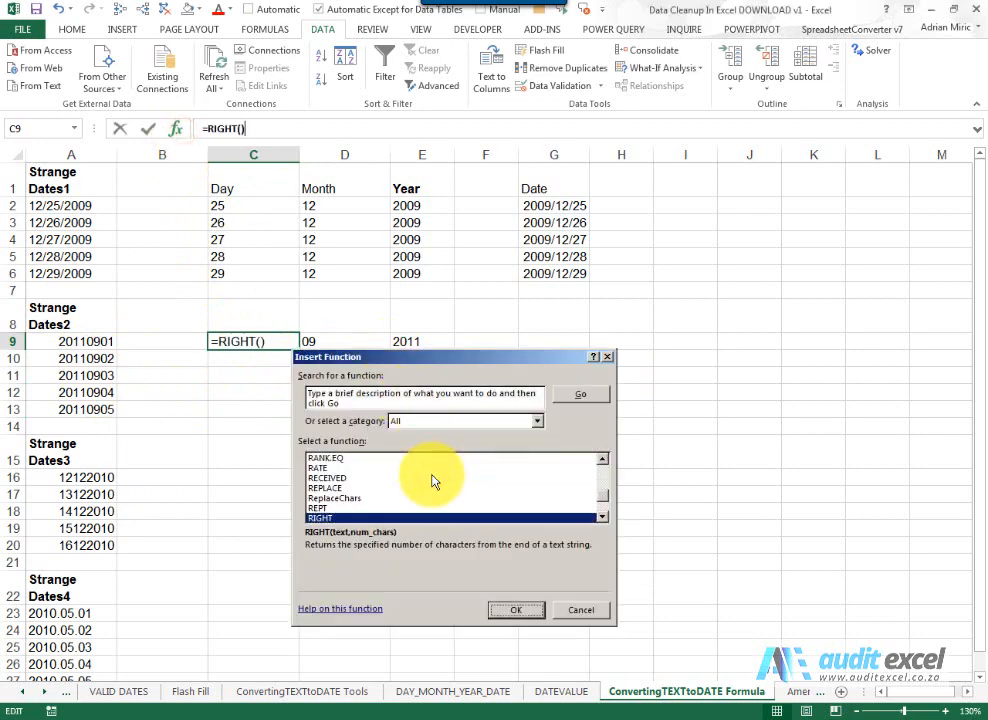
left_click(107, 342)
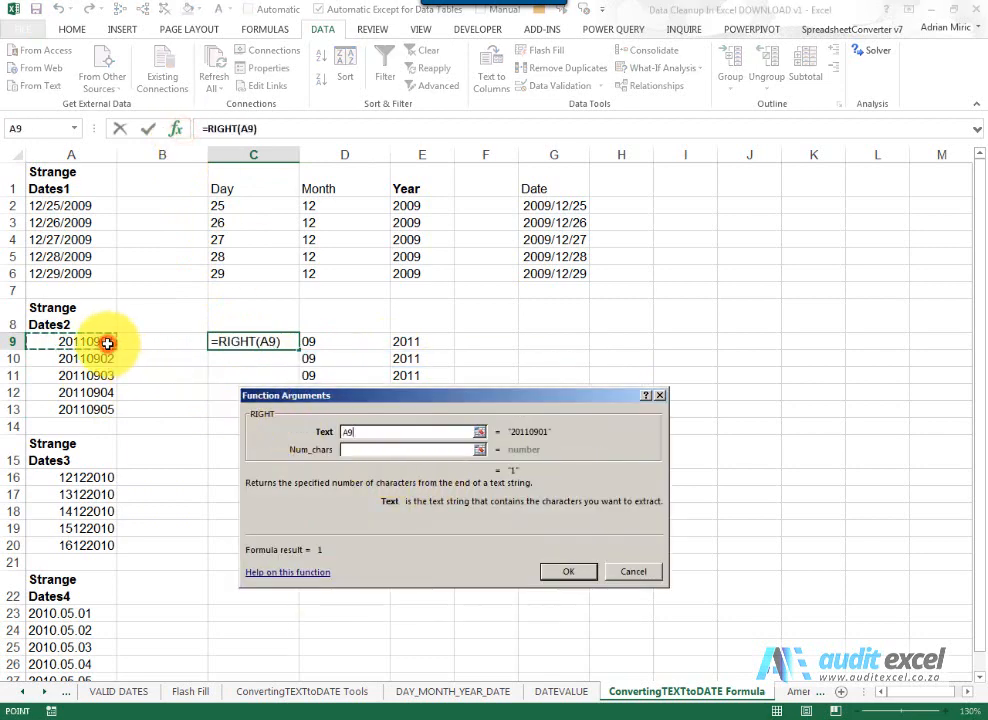
left_click(342, 450)
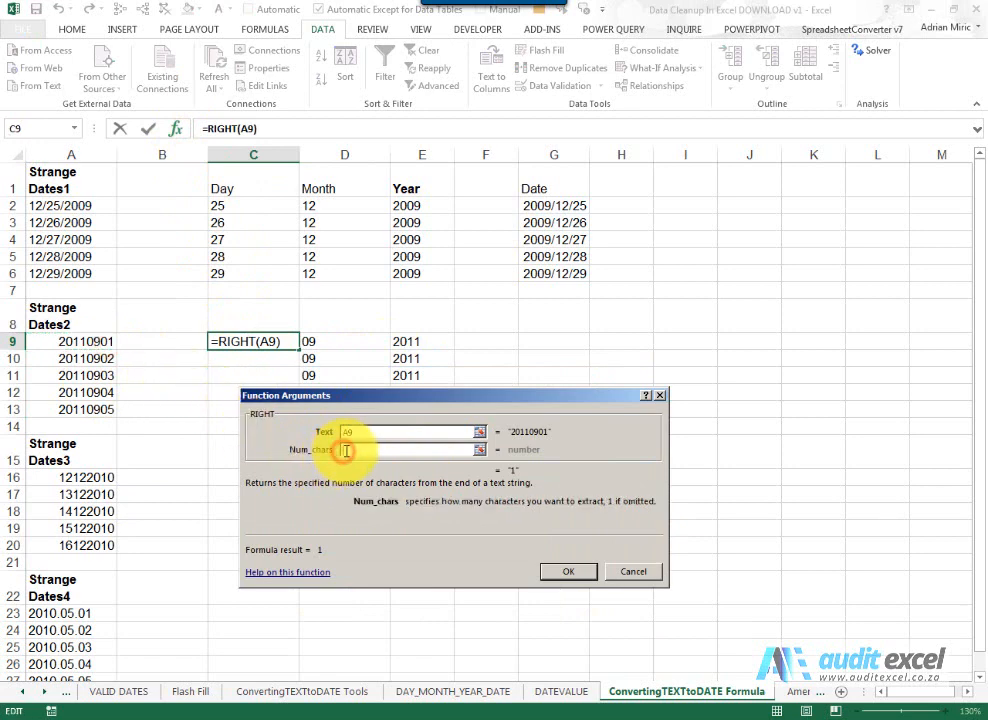
type("2")
left_click(553, 573)
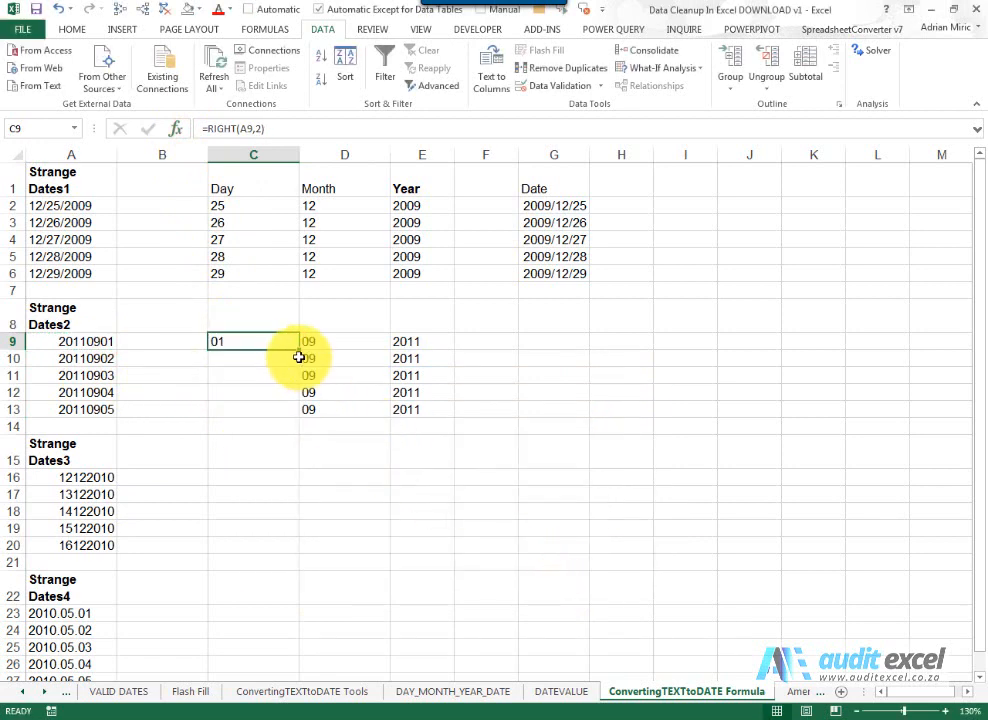
left_click_drag(298, 353, 284, 415)
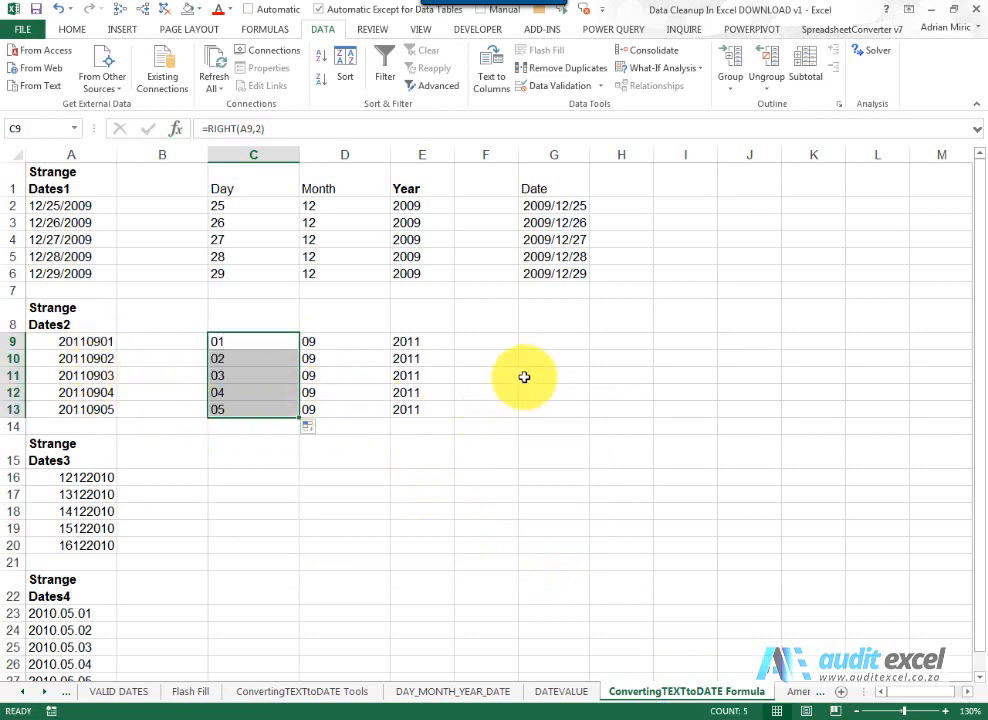
- Build =DATE(E9,D9,C9) in G9 with the function wizard and fill it down to G13
left_click(538, 345)
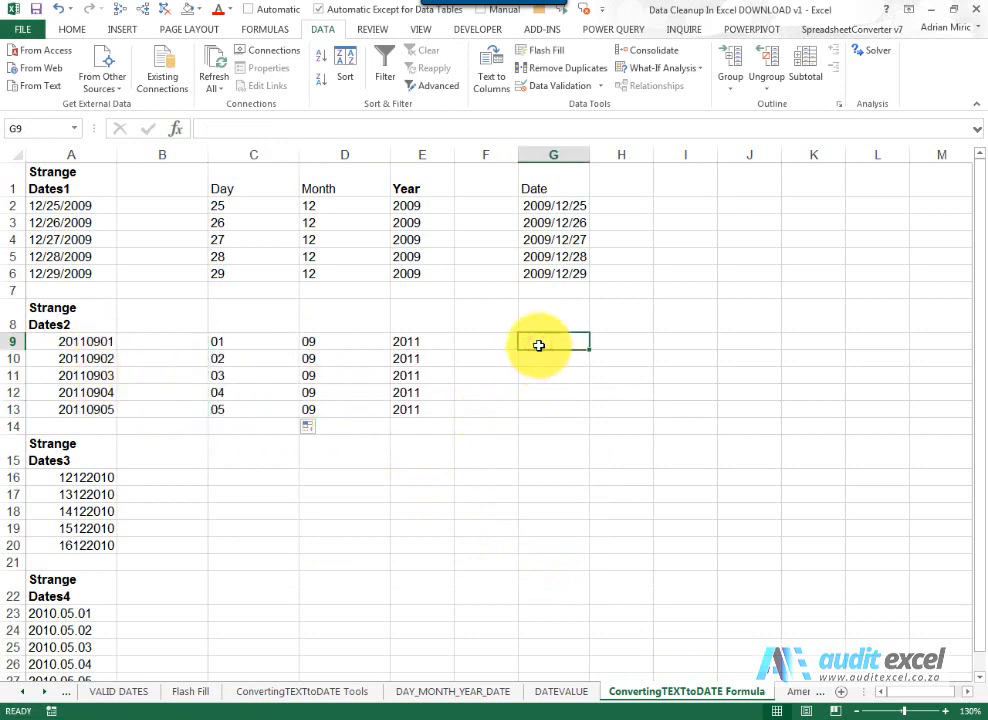
left_click(175, 129)
left_click(377, 479)
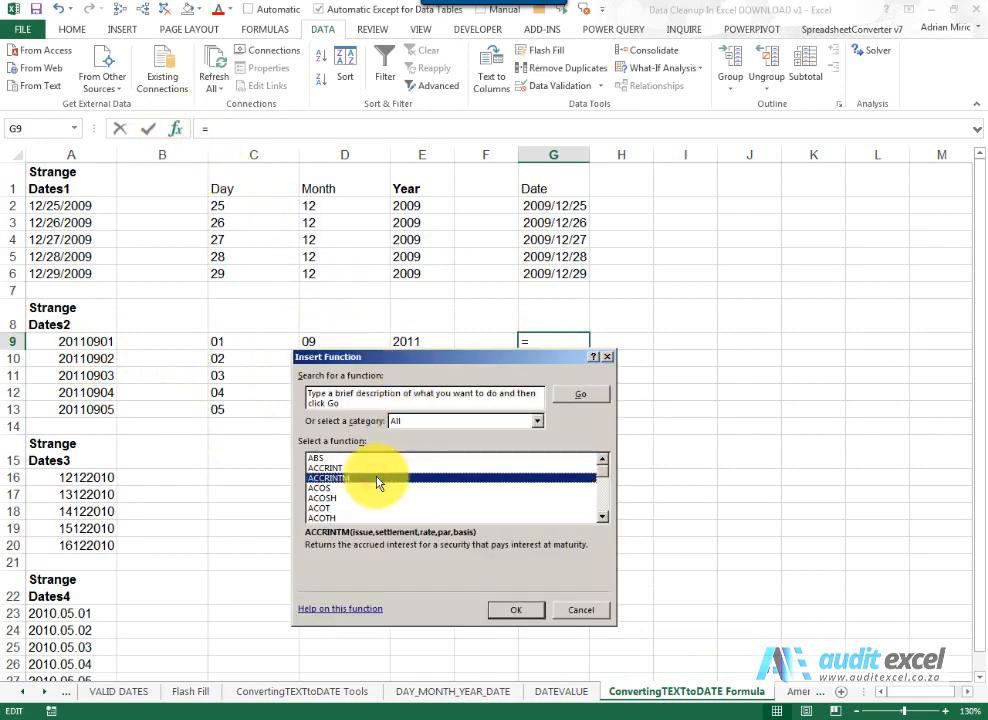
key("d")
key("Return")
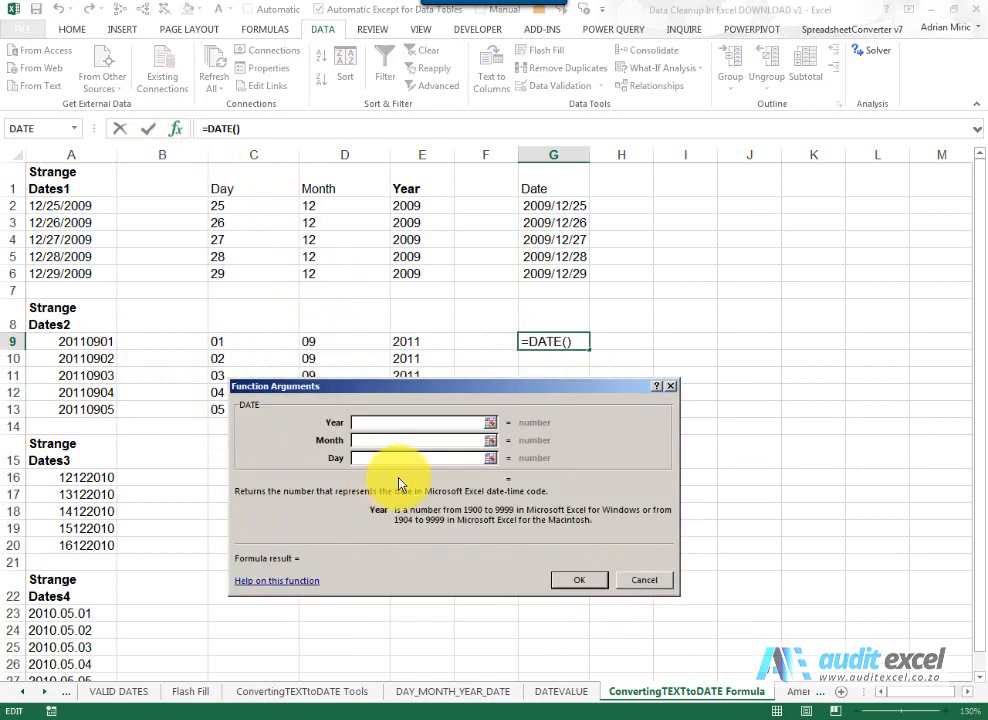
left_click(426, 341)
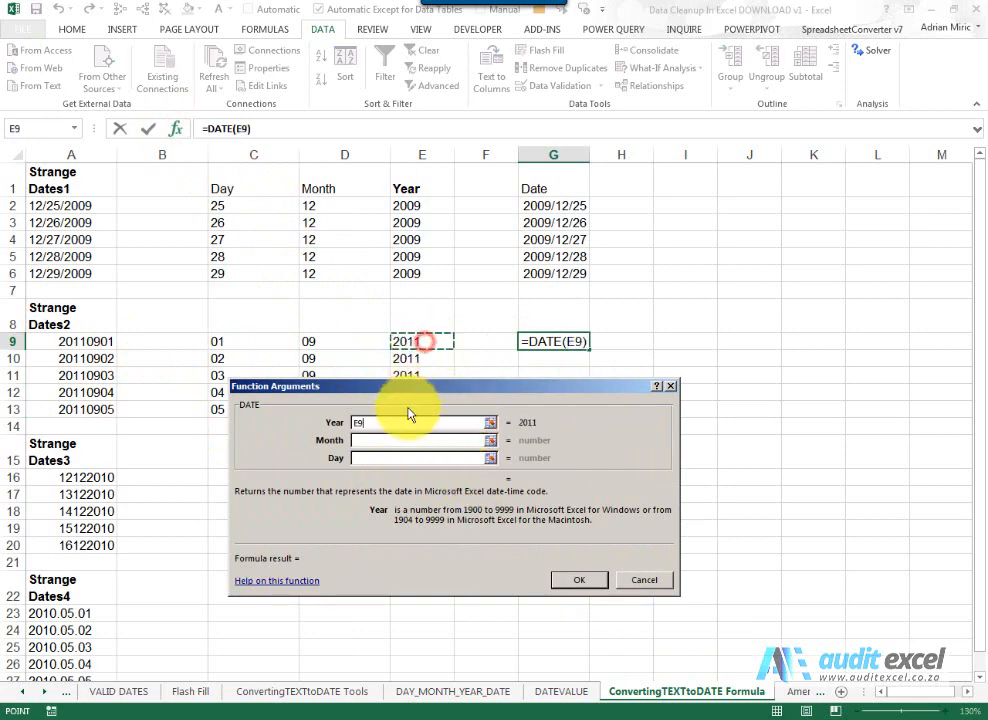
left_click(397, 440)
left_click(331, 338)
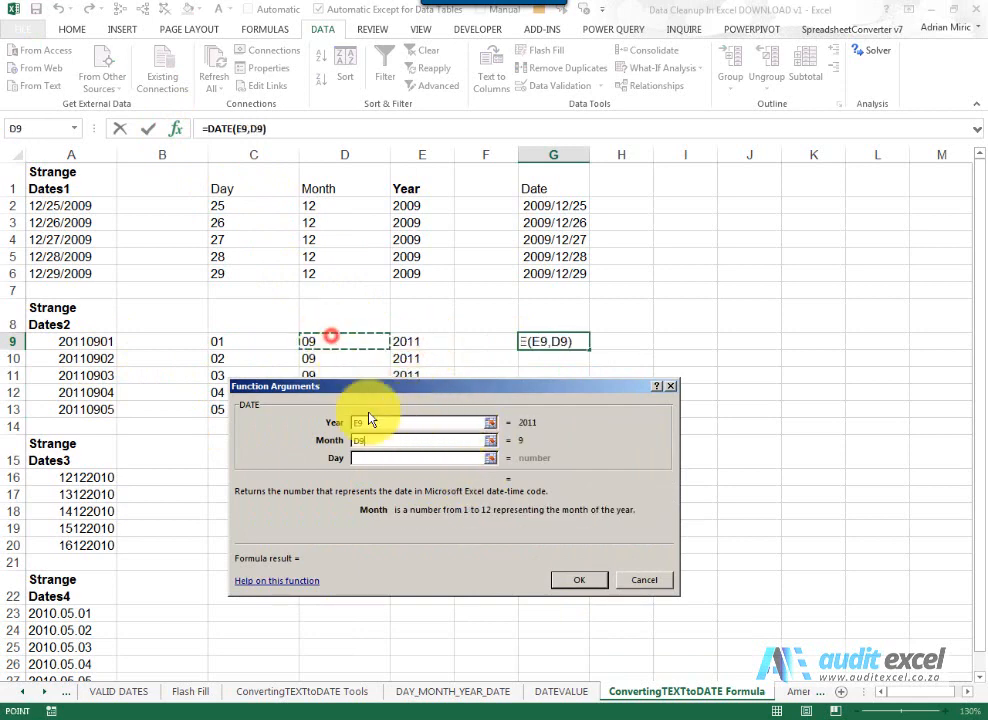
left_click(390, 458)
left_click(247, 342)
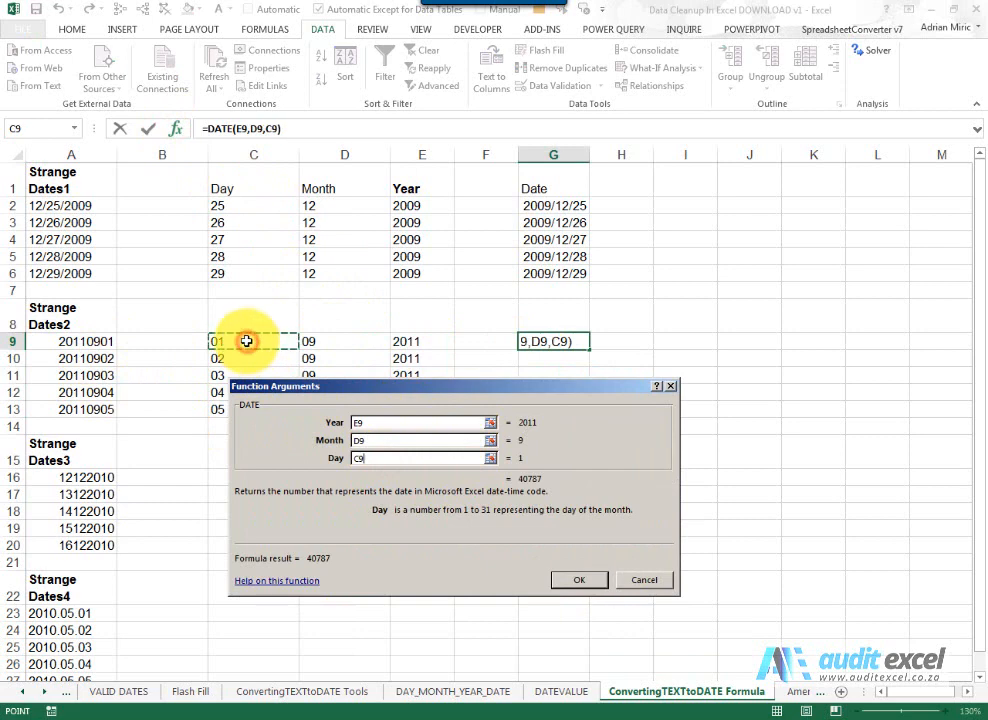
left_click(578, 582)
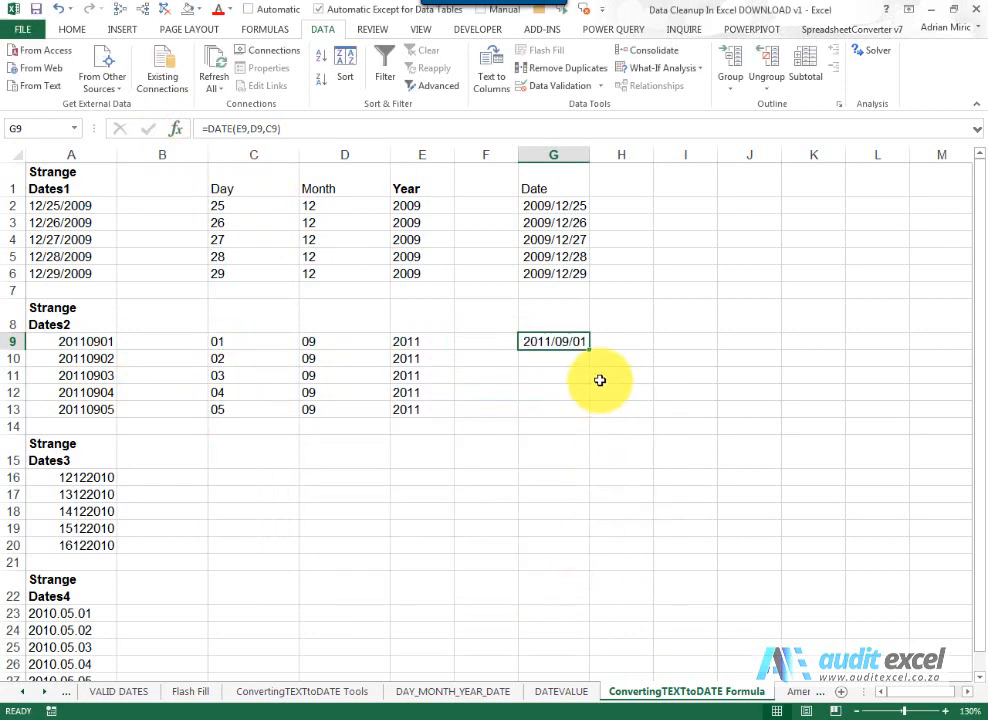
left_click_drag(591, 350, 587, 415)
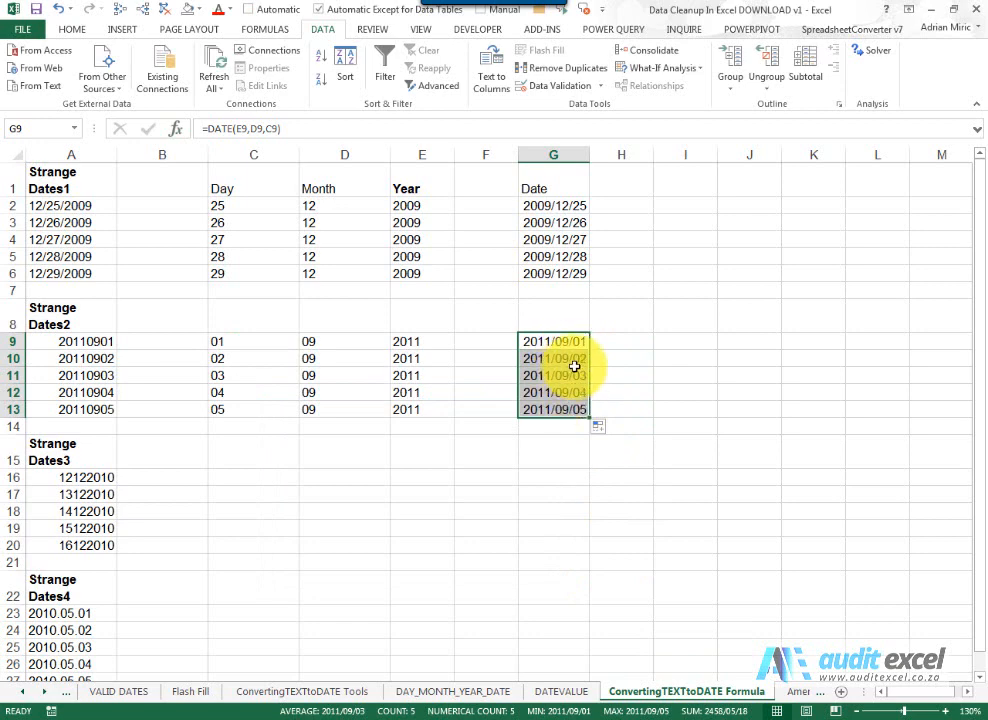